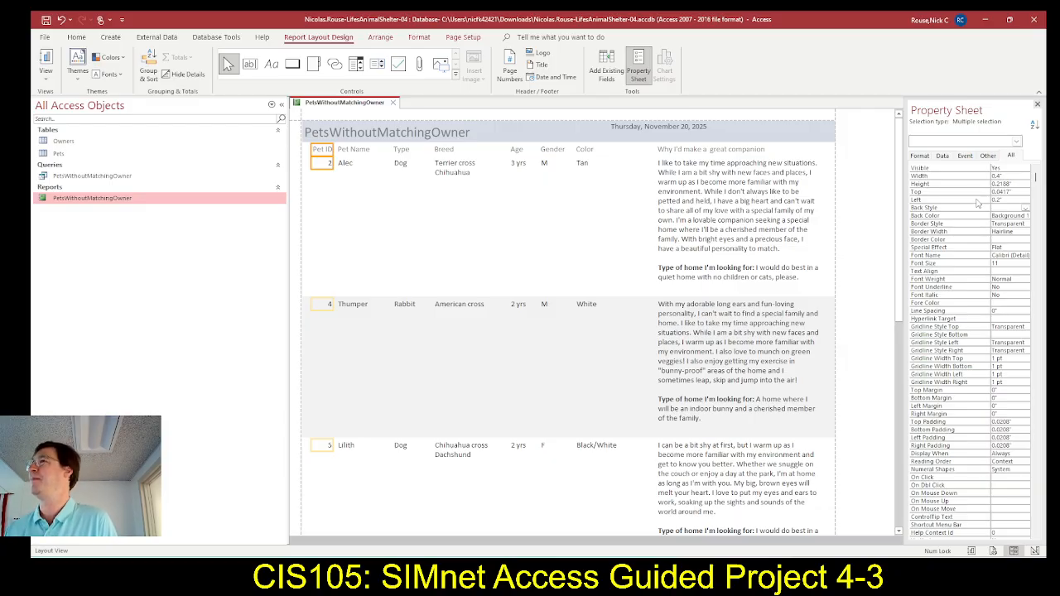
# Check step 7 of the assignment in the browser, then set the Left property of the report header's date text box to 7.3".
pyautogui.hotkey('alt', 'Tab')
pyautogui.hotkey('alt', 'Tab')
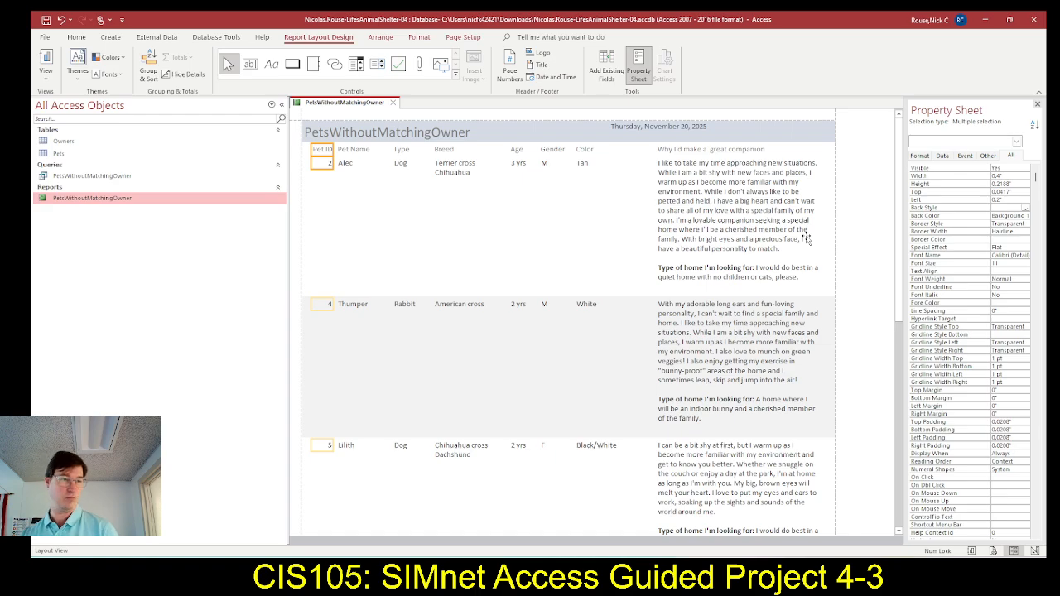
pyautogui.hotkey('alt', 'Tab')
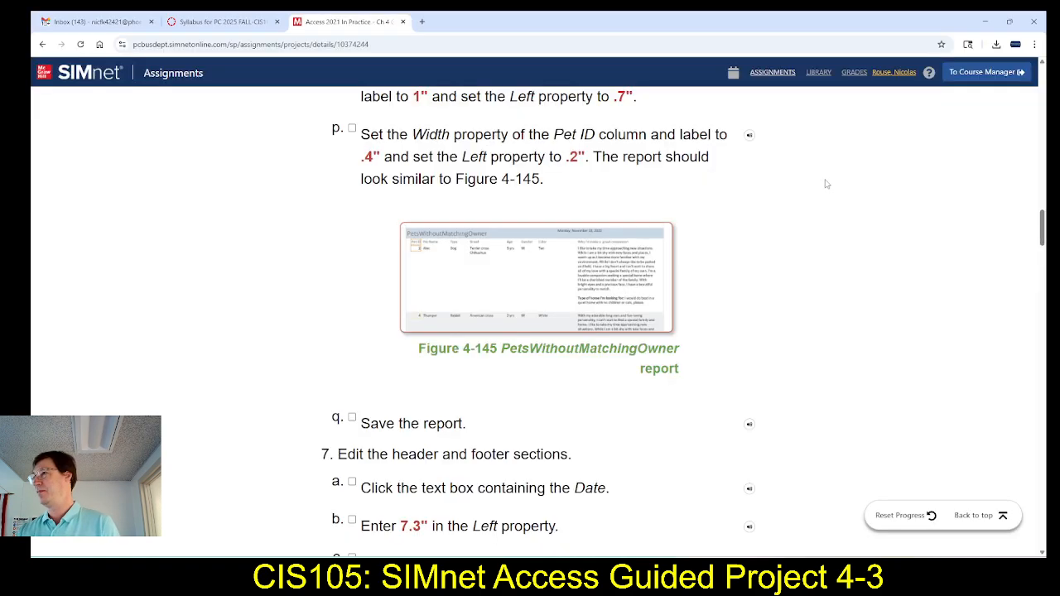
pyautogui.scroll(-2, 308, 416)
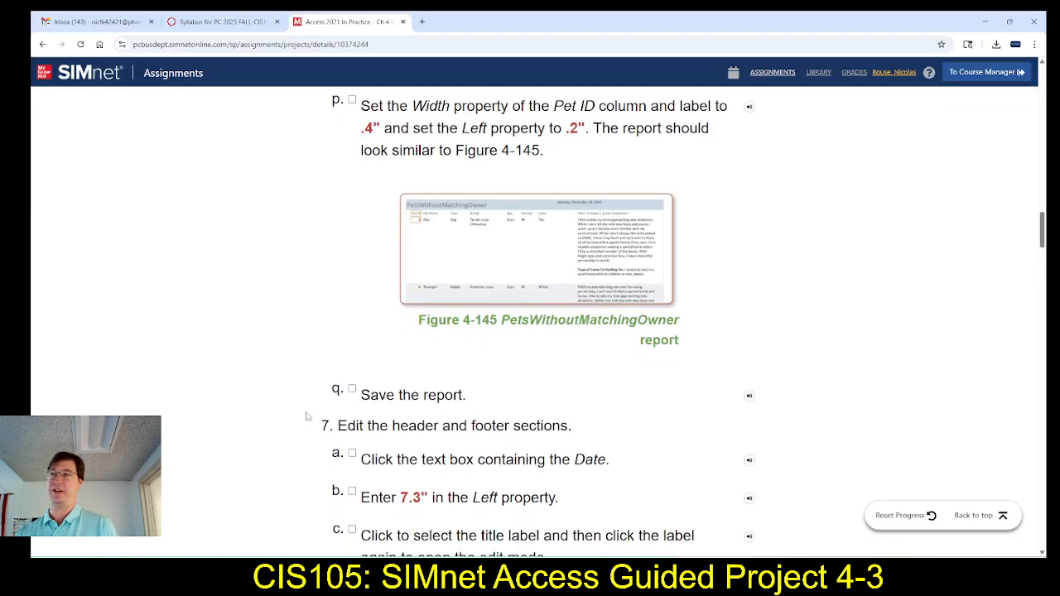
pyautogui.scroll(-2, 308, 417)
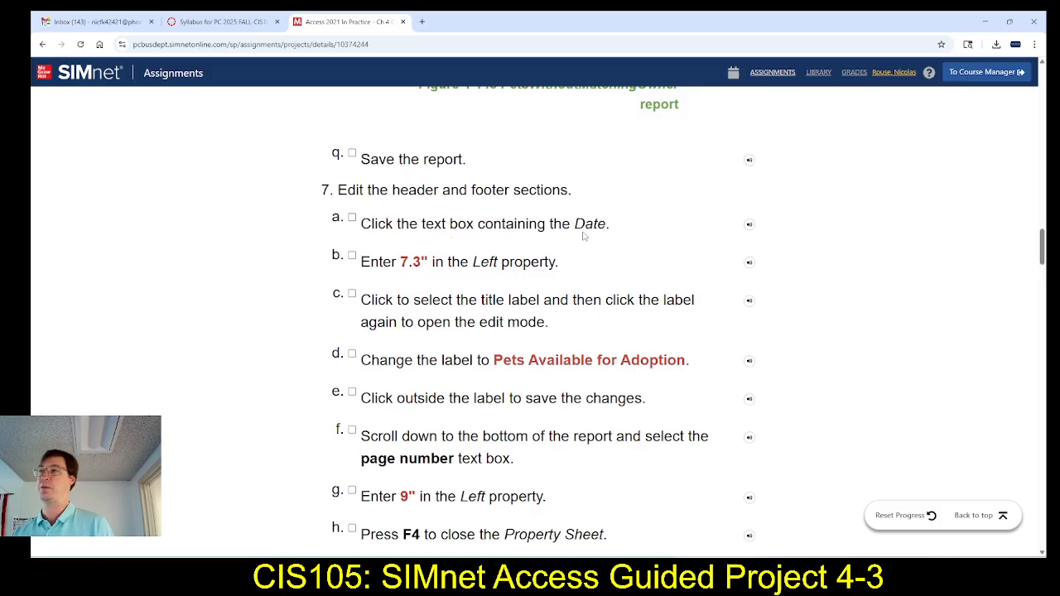
pyautogui.hotkey('alt', 'Tab')
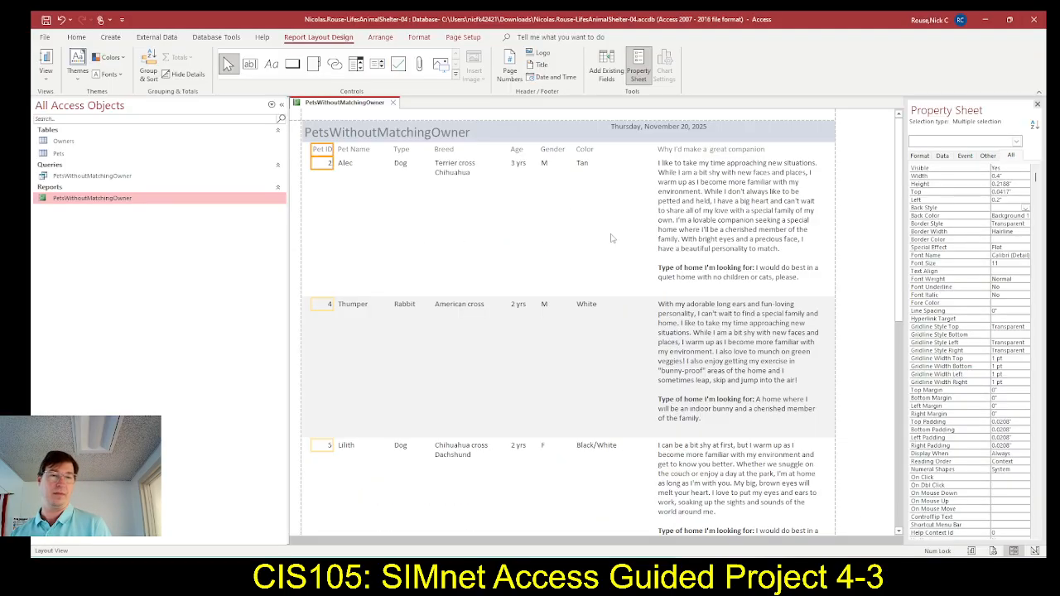
pyautogui.click(684, 128)
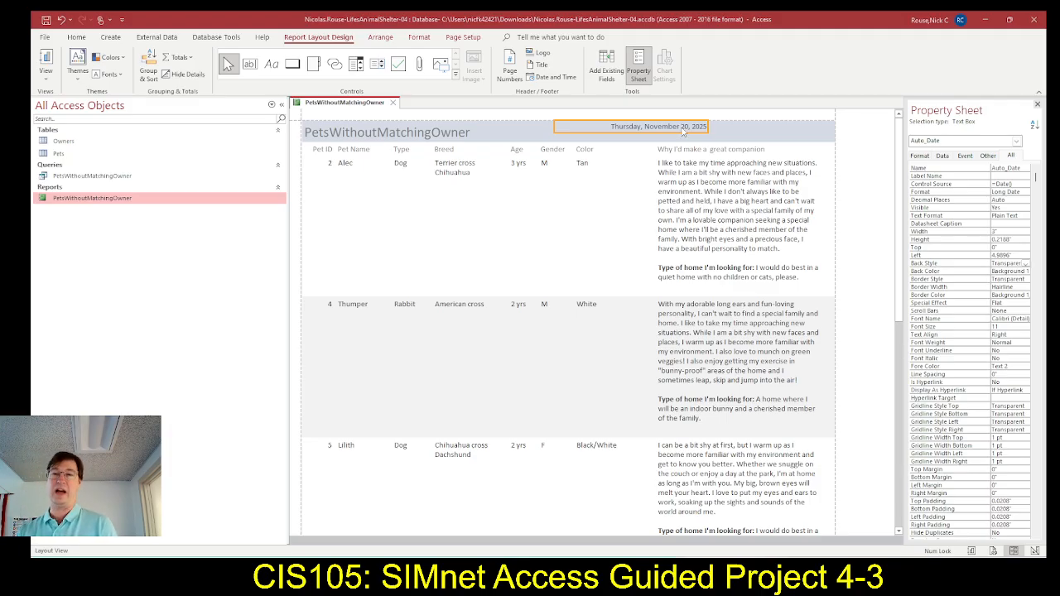
pyautogui.hotkey('alt', 'Tab')
pyautogui.scroll(-1, 463, 281)
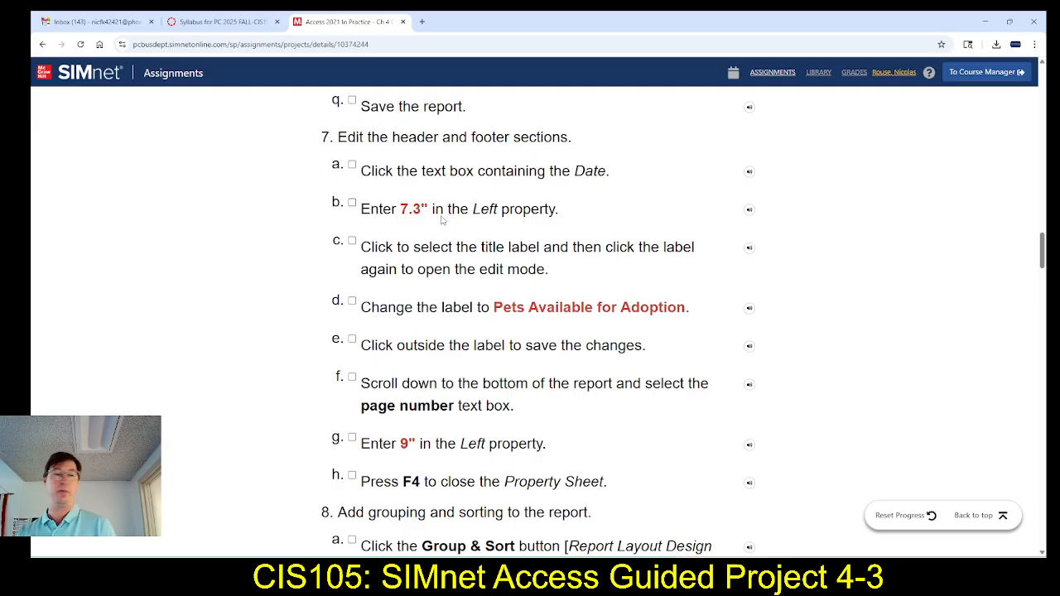
pyautogui.hotkey('alt', 'Tab')
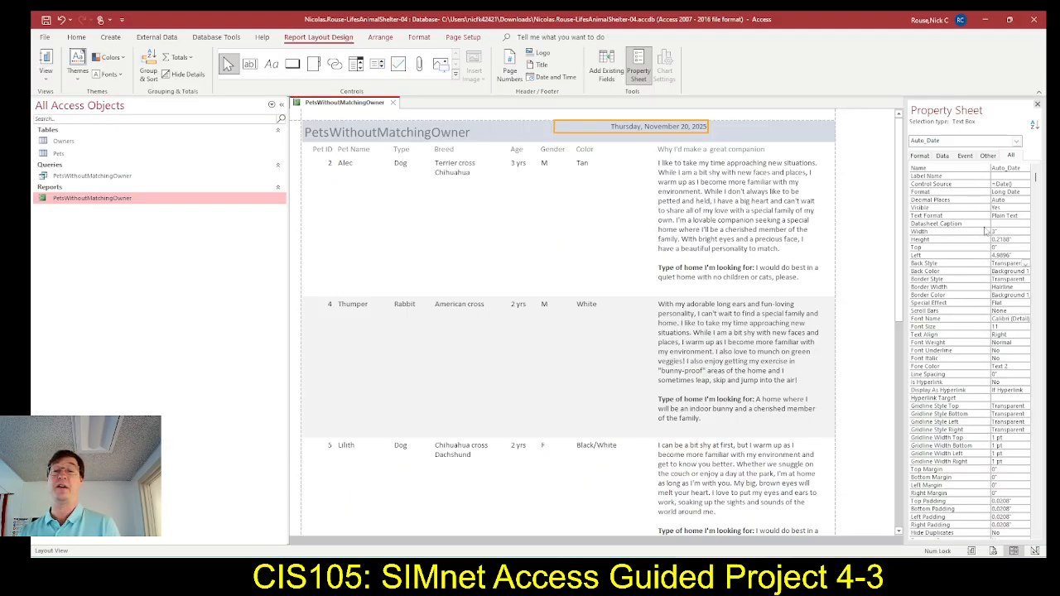
pyautogui.click(958, 257)
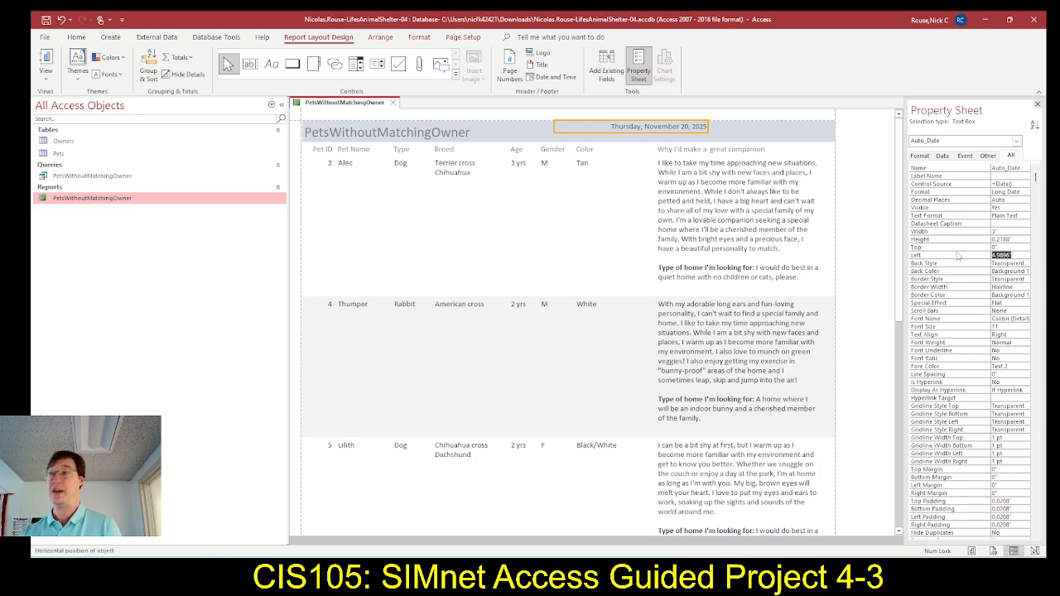
pyautogui.press('BackSpace')
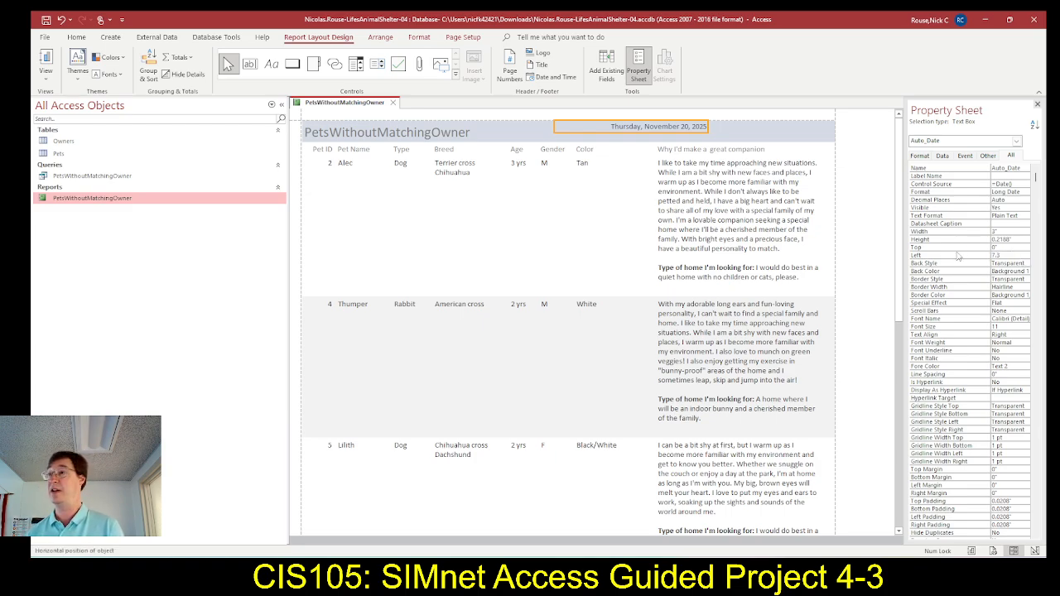
pyautogui.press('Return')
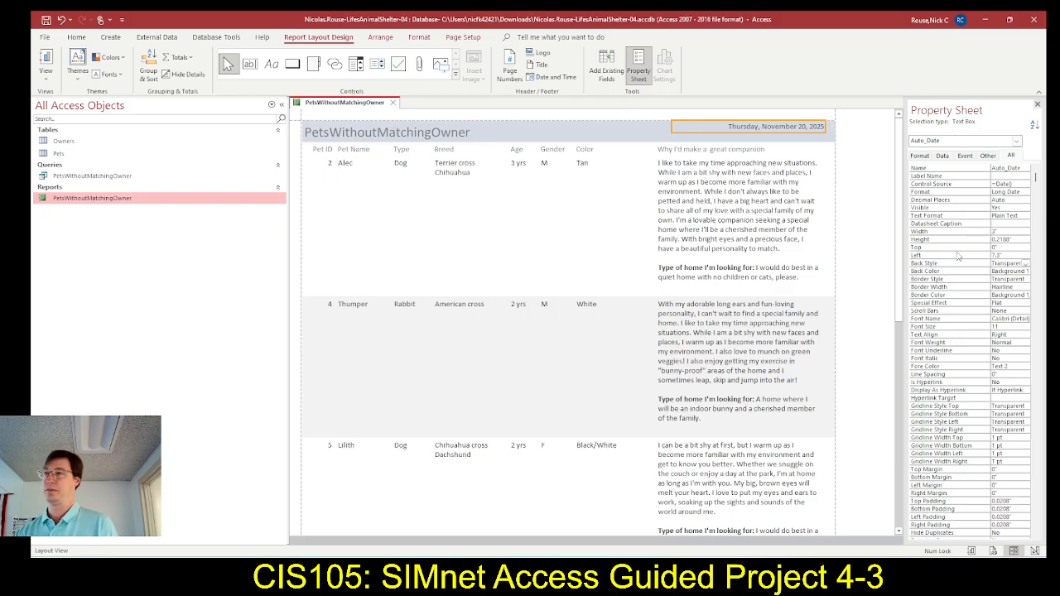
# Switch to the assignment page in the browser and copy the new title text "Pets Available for Adoption".
pyautogui.hotkey('alt', 'Tab')
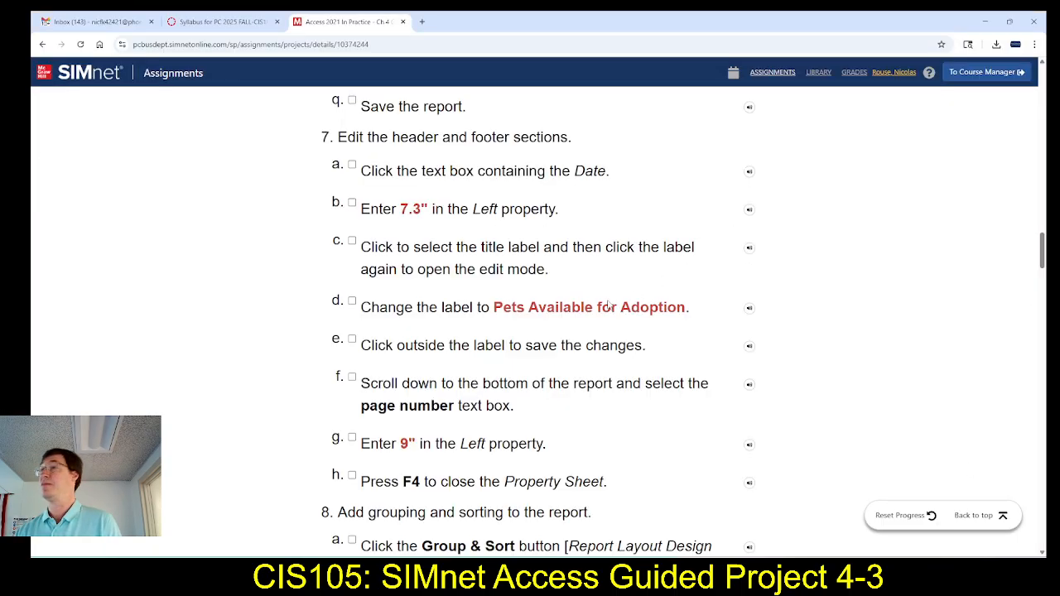
pyautogui.scroll(-1, 609, 306)
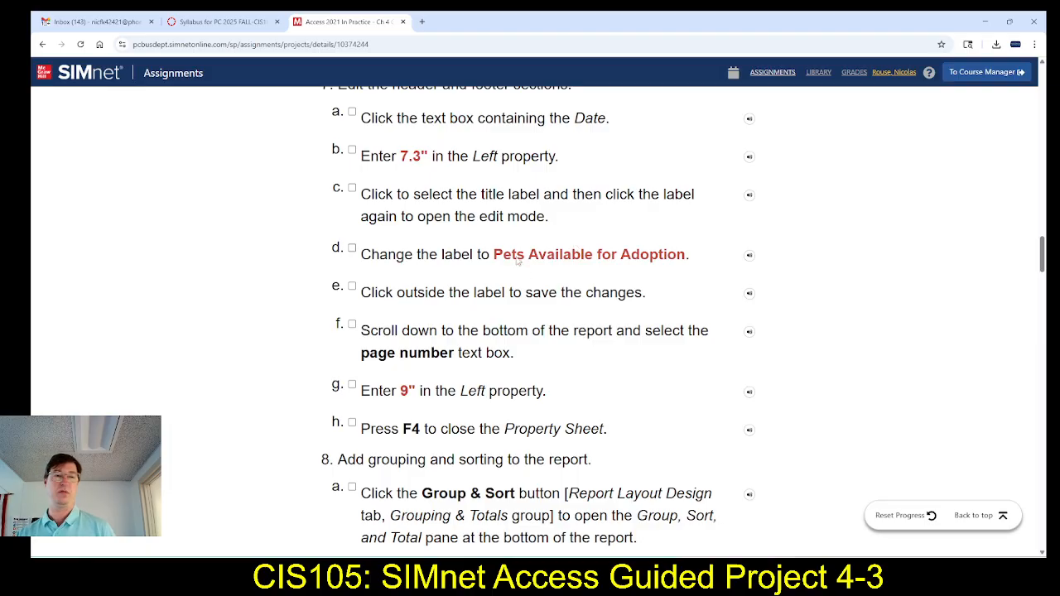
pyautogui.moveTo(494, 258); pyautogui.dragTo(687, 261)
pyautogui.hotkey('ctrl', 'c')
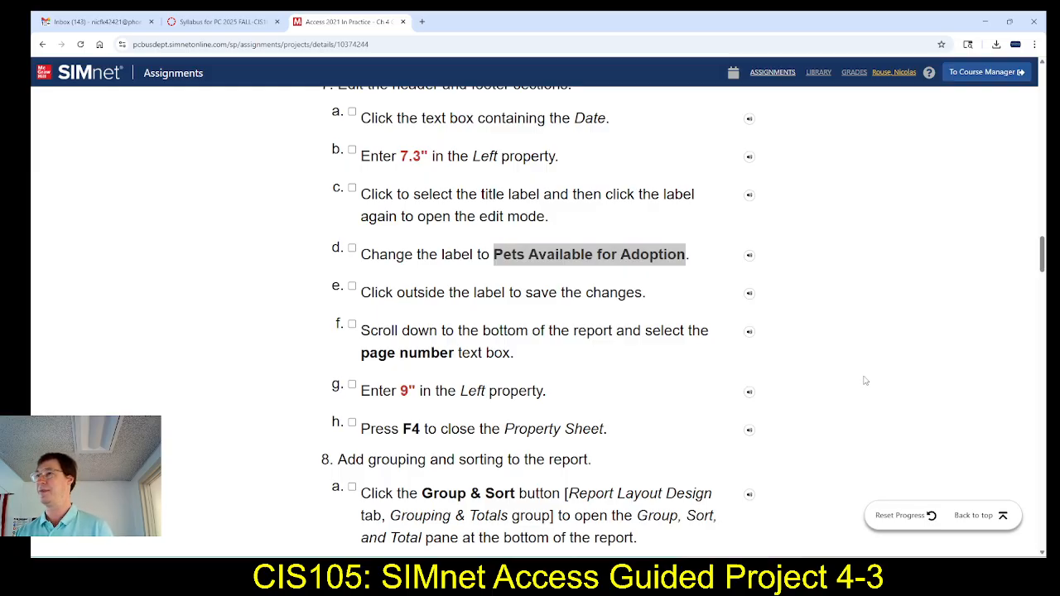
# Switch back to Access and replace the report's title label text with "Pets Available for Adoption", committing the edit.
pyautogui.hotkey('alt', 'Tab')
pyautogui.click(420, 134)
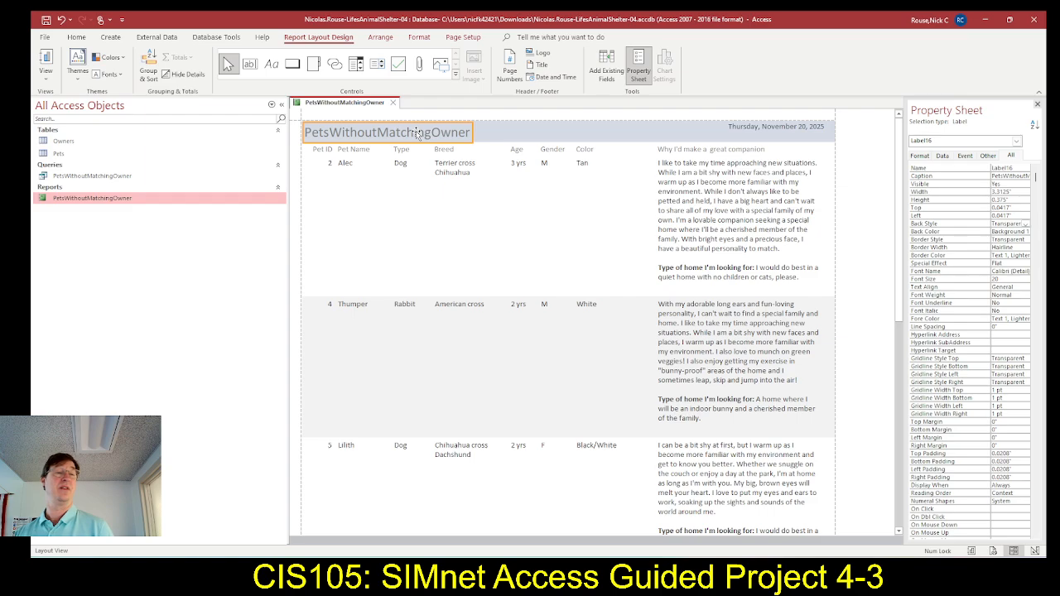
pyautogui.doubleClick(418, 133)
pyautogui.hotkey('ctrl', 'v')
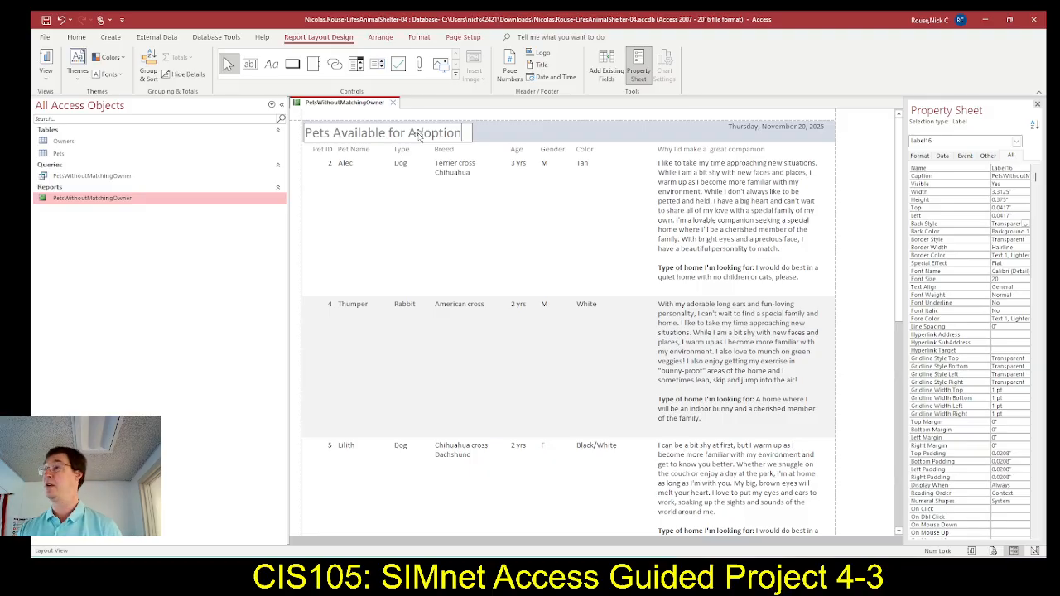
pyautogui.hotkey('alt', 'Tab')
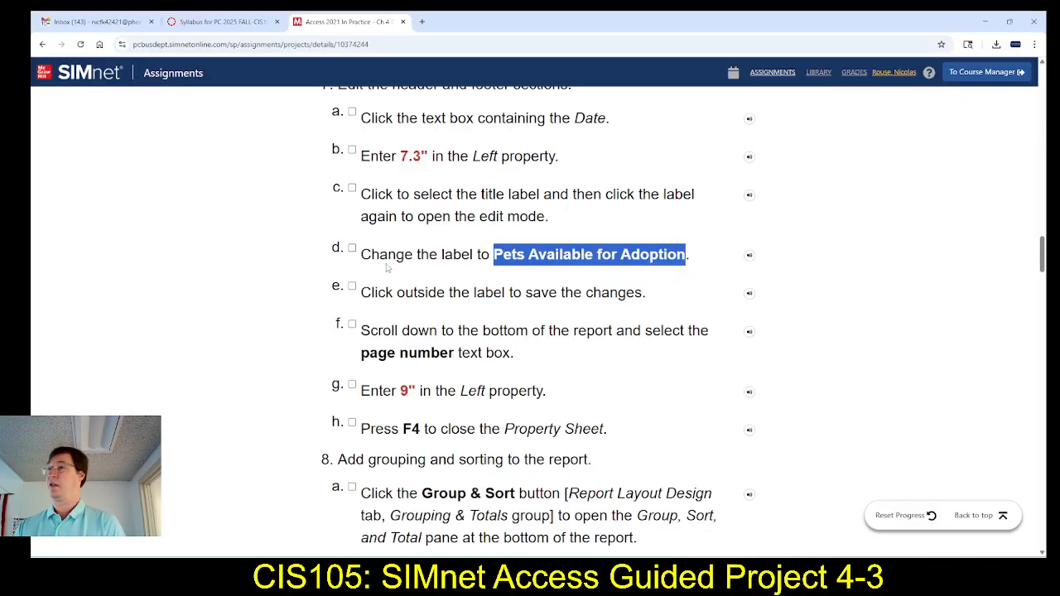
pyautogui.scroll(-3, 382, 308)
pyautogui.scroll(2, 496, 240)
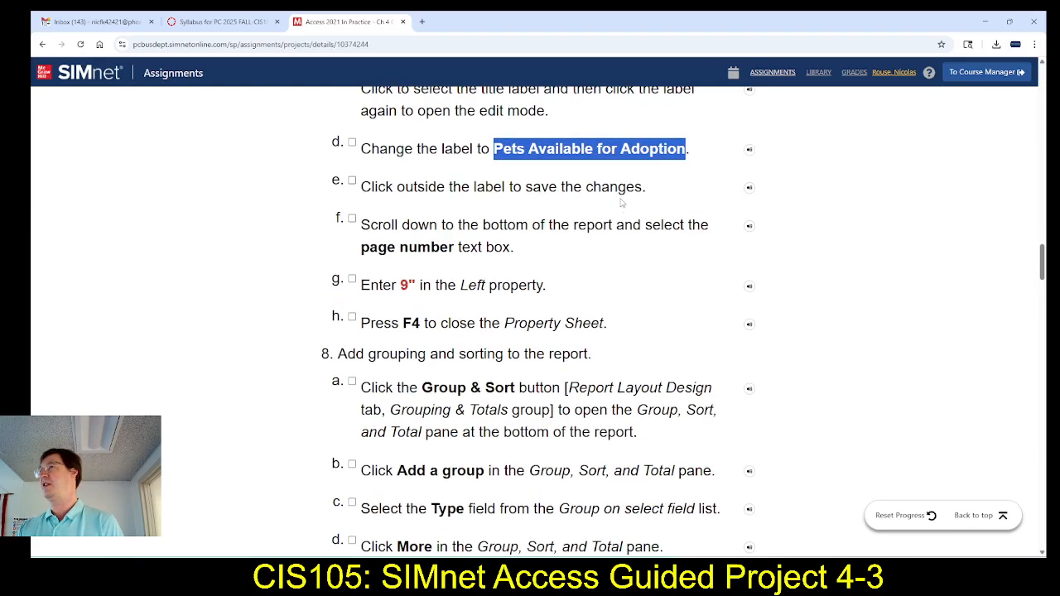
pyautogui.hotkey('alt', 'Tab')
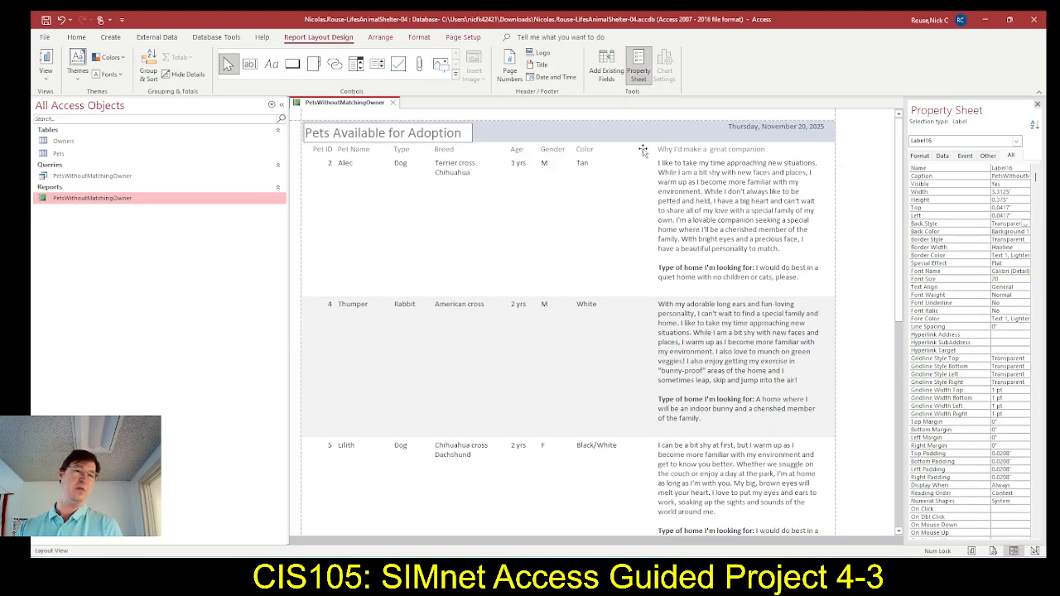
pyautogui.click(607, 135)
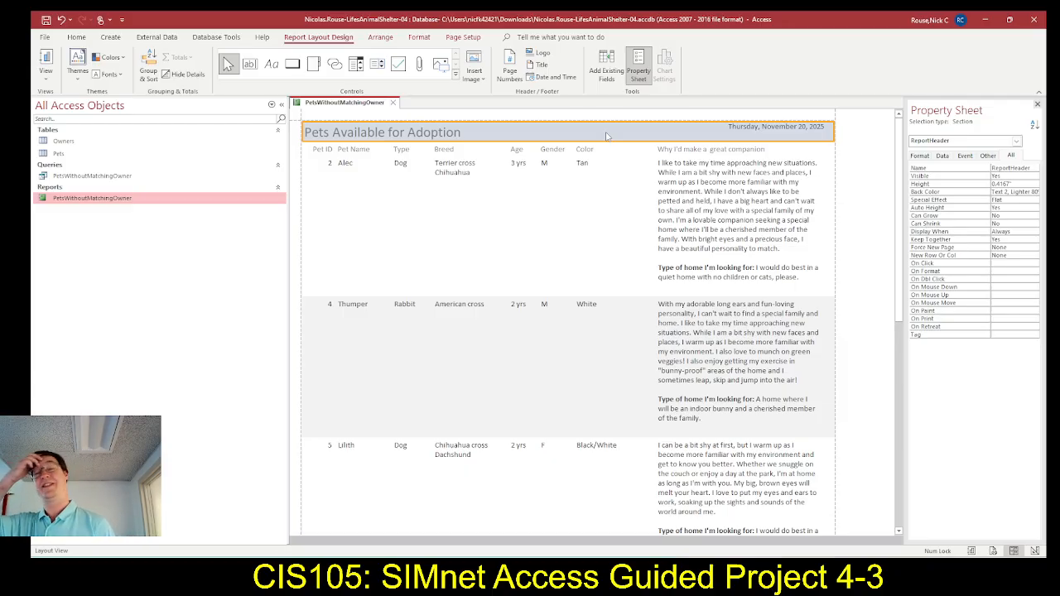
# Check the assignment in the browser and set the Left property of the page number text box at the report's end to 9".
pyautogui.hotkey('alt', 'Tab')
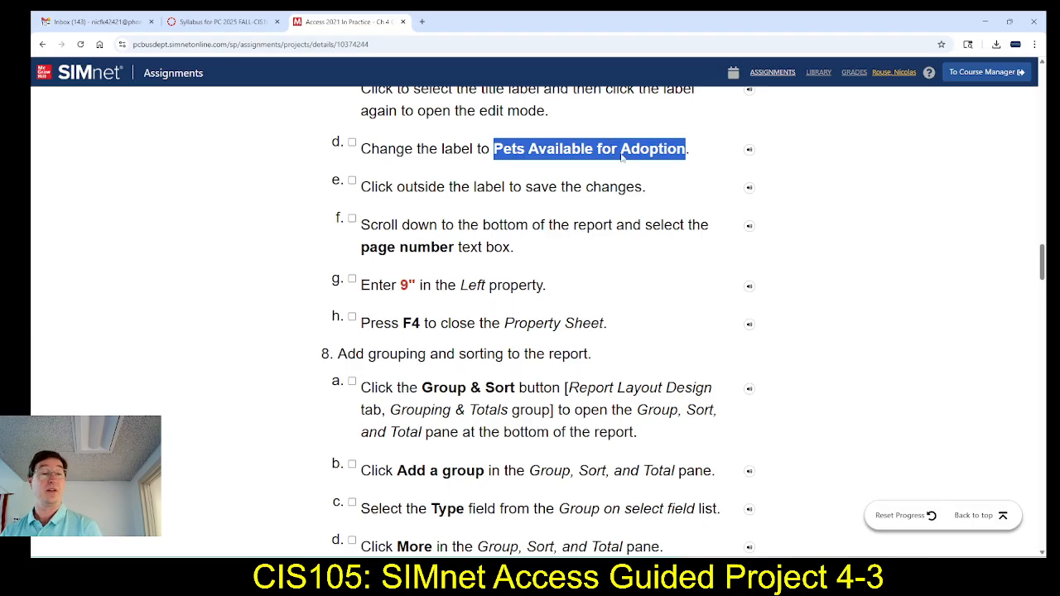
pyautogui.scroll(-1, 528, 255)
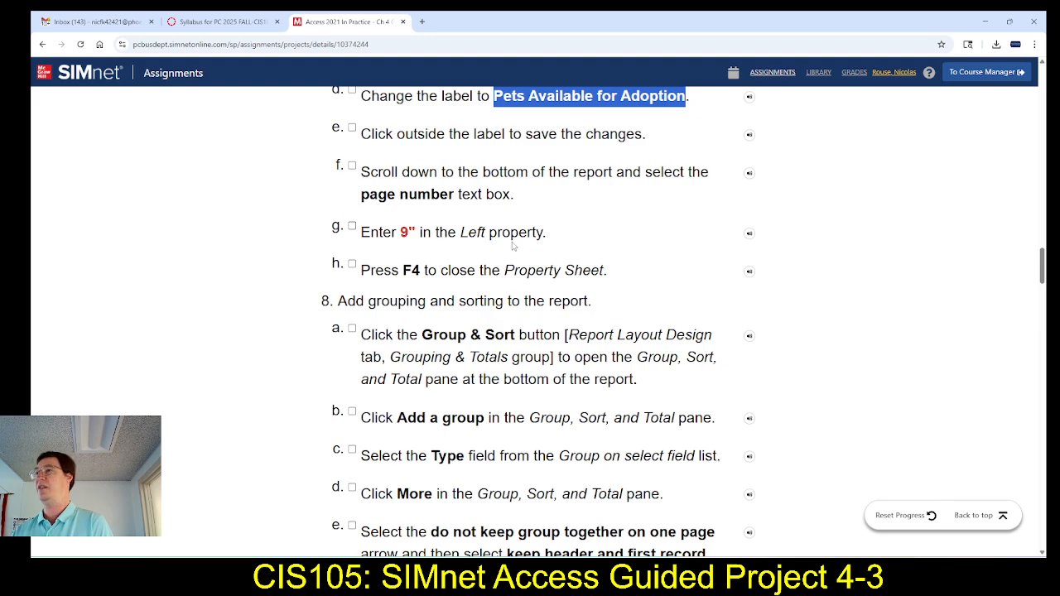
pyautogui.hotkey('alt', 'Tab')
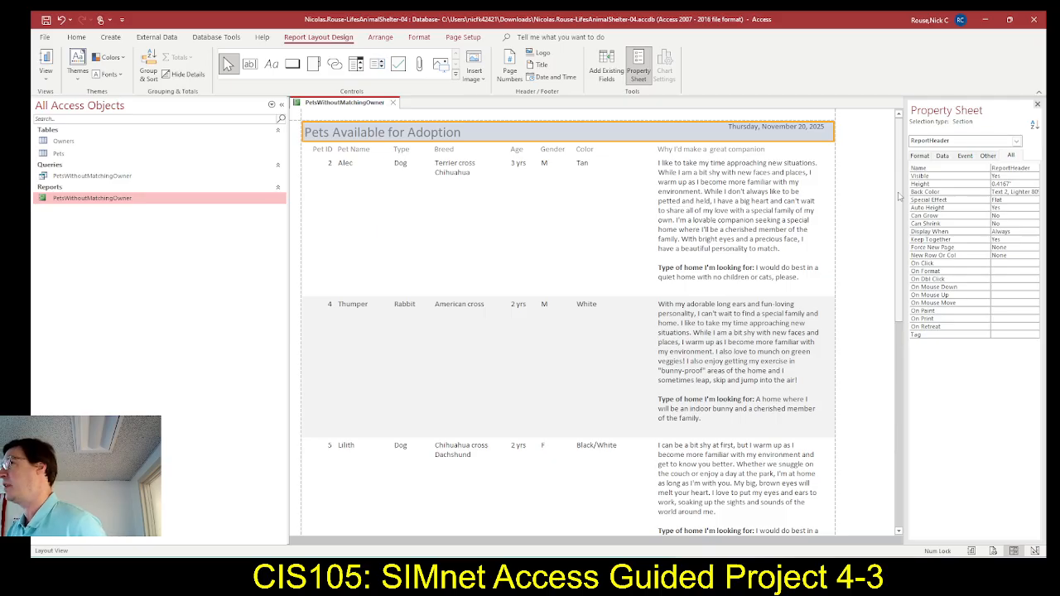
pyautogui.moveTo(900, 198); pyautogui.dragTo(897, 536)
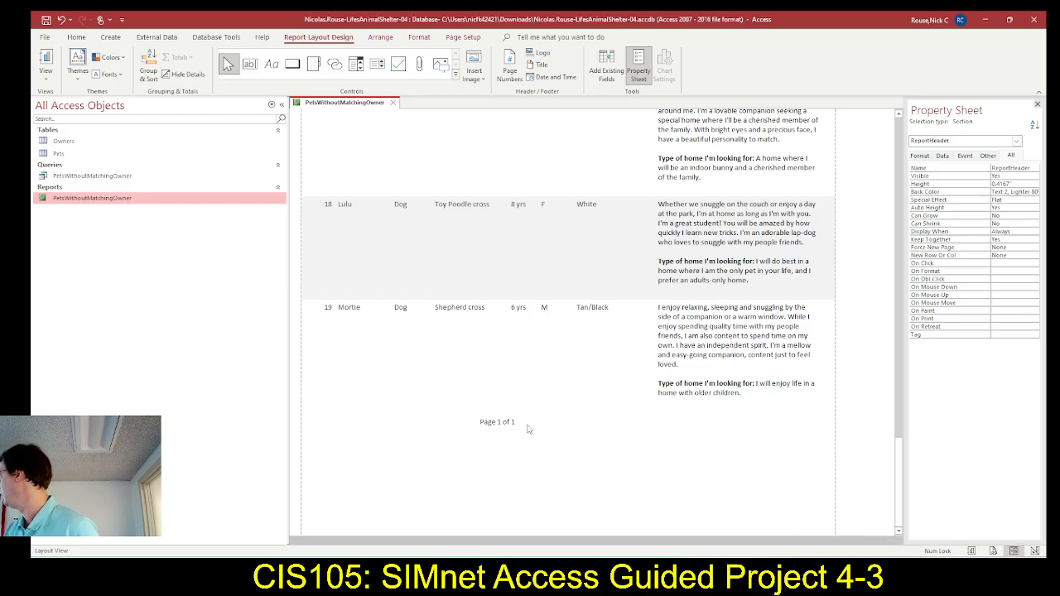
pyautogui.click(500, 424)
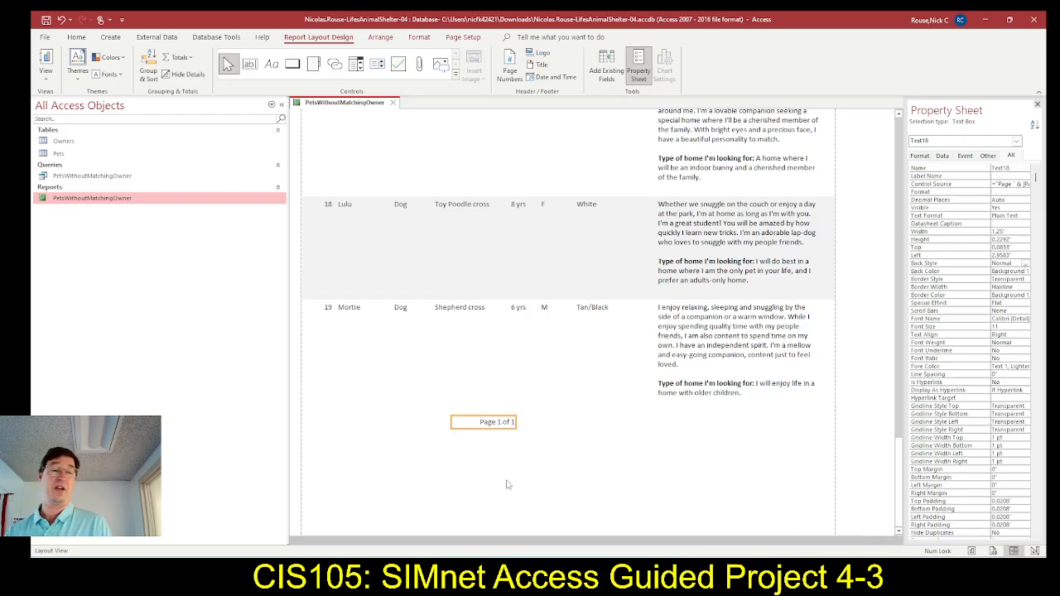
pyautogui.click(1017, 255)
pyautogui.doubleClick(1012, 255)
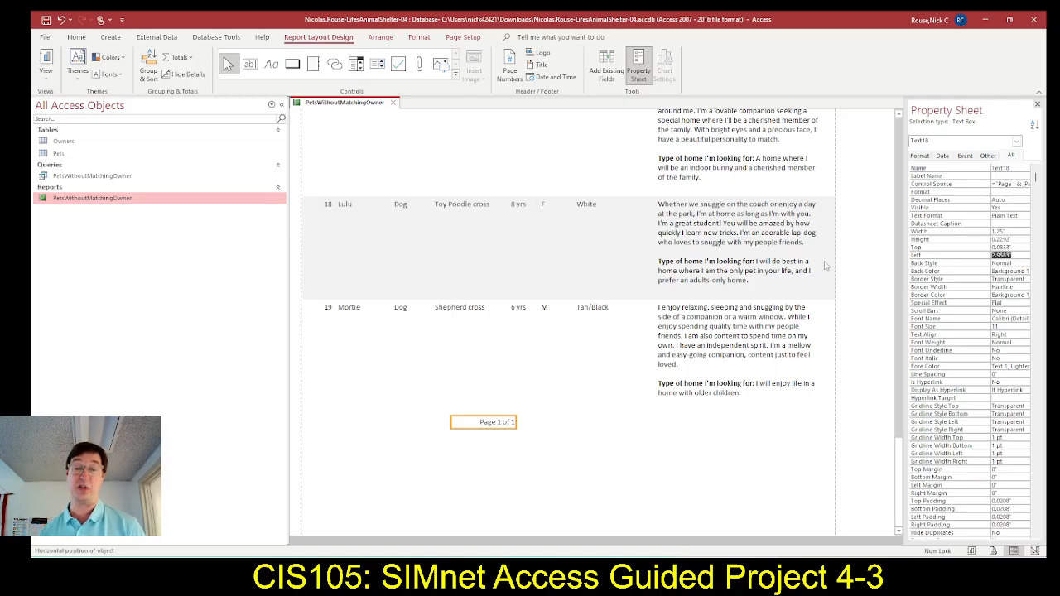
pyautogui.press('Delete')
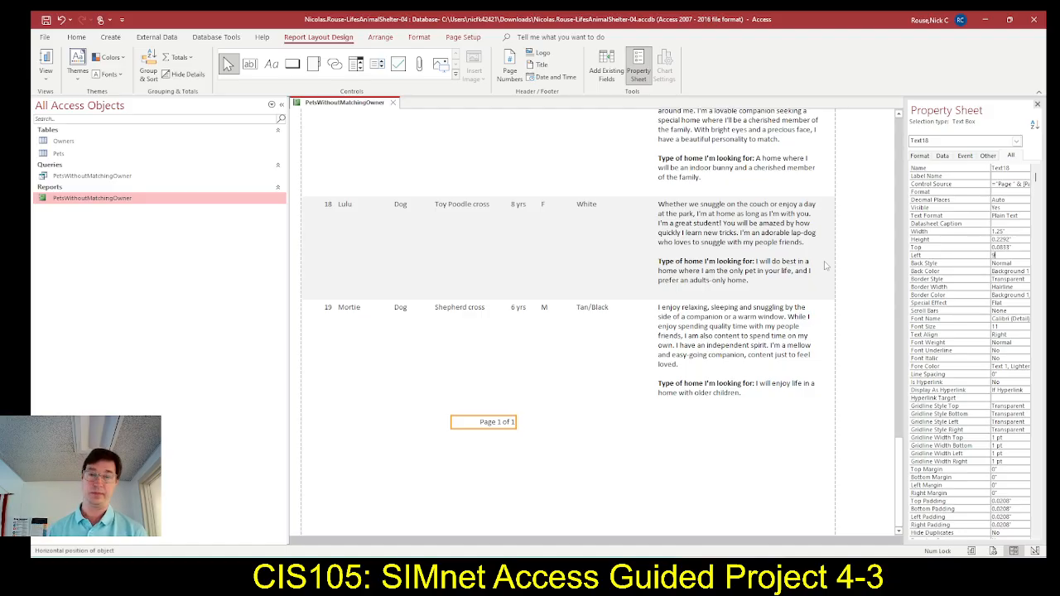
pyautogui.write('9')
pyautogui.press('Return')
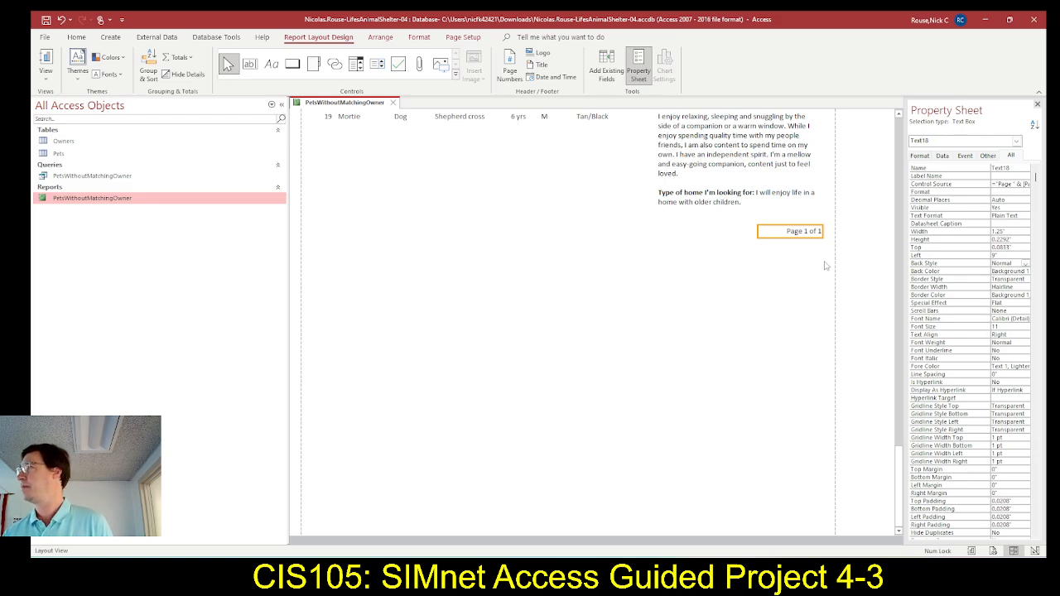
# Check the remaining header and footer instruction in the browser and close the report's Property Sheet.
pyautogui.hotkey('alt', 'Tab')
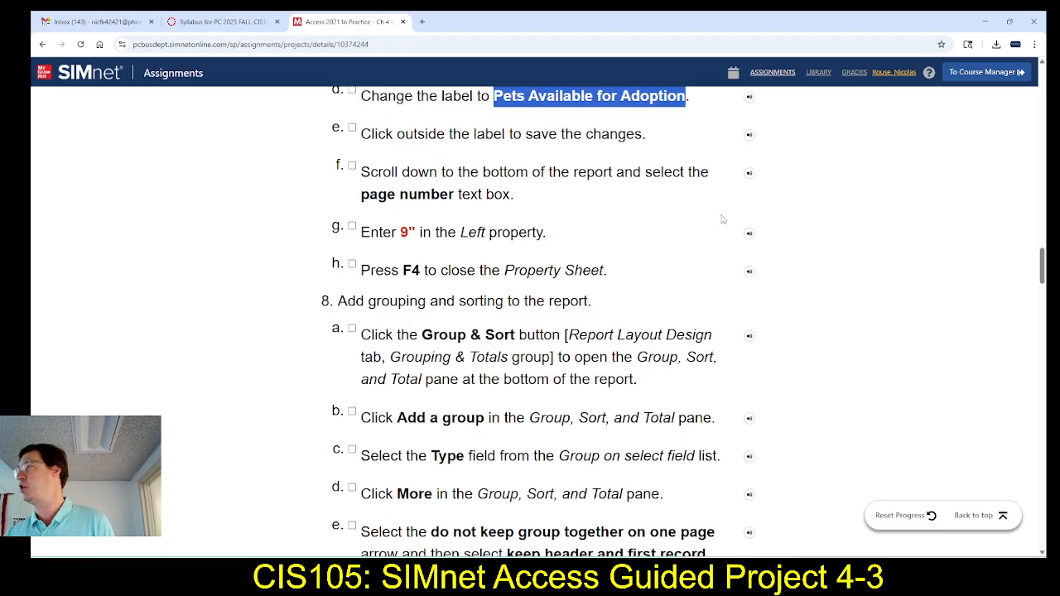
pyautogui.hotkey('alt', 'Tab')
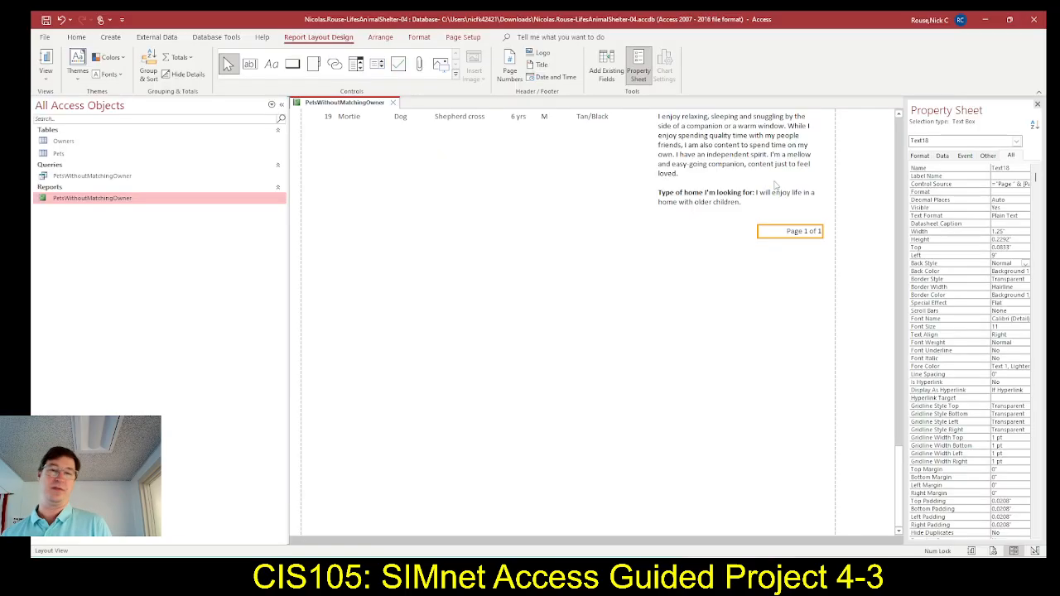
pyautogui.click(1037, 105)
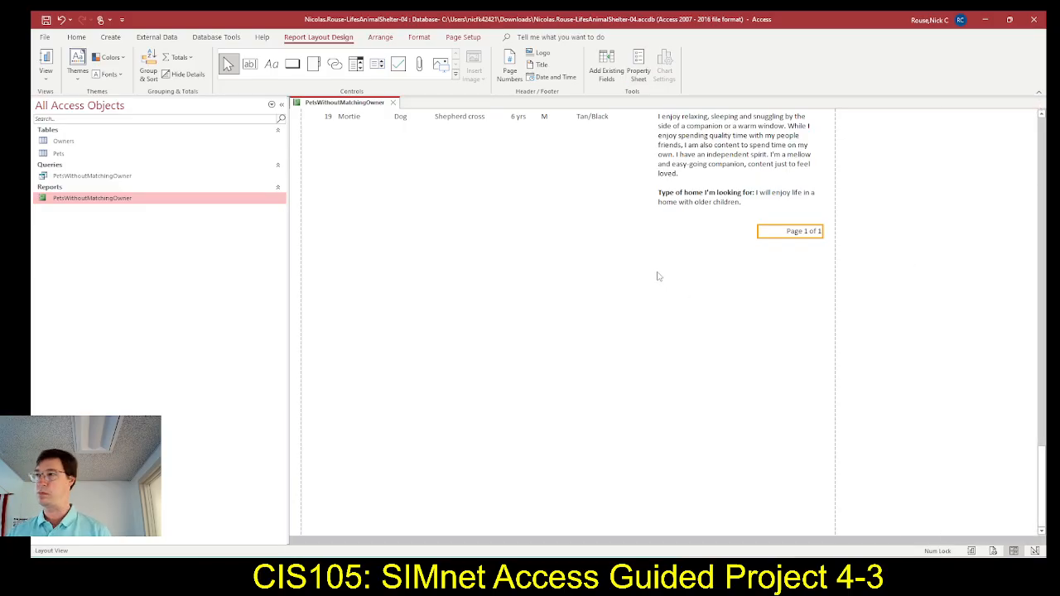
# Check the grouping instructions on the browser's assignment page and add a group on the Type field to the report in Access.
pyautogui.hotkey('alt', 'Tab')
pyautogui.scroll(-2, 711, 378)
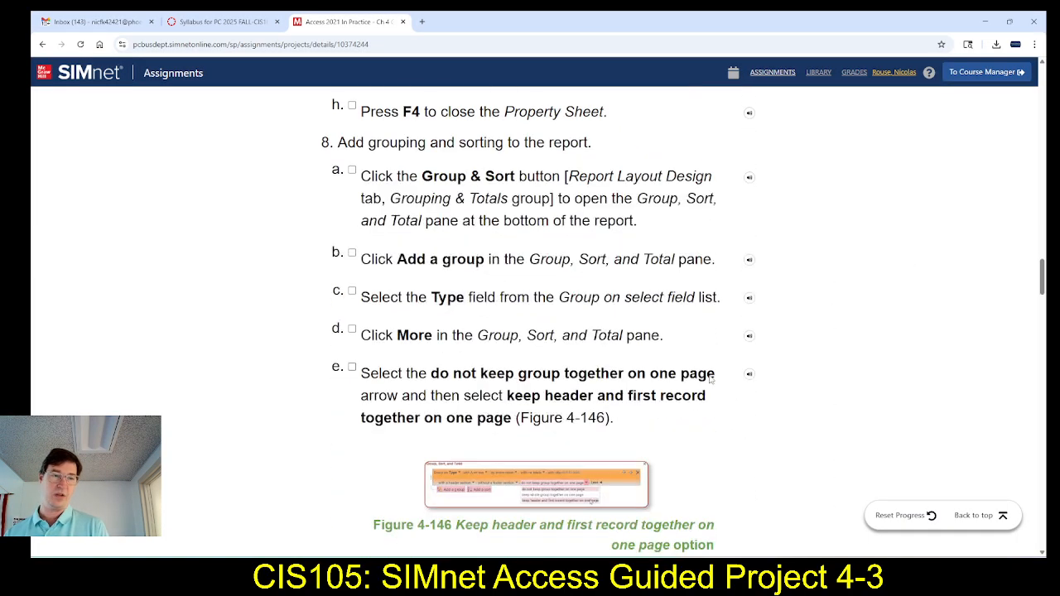
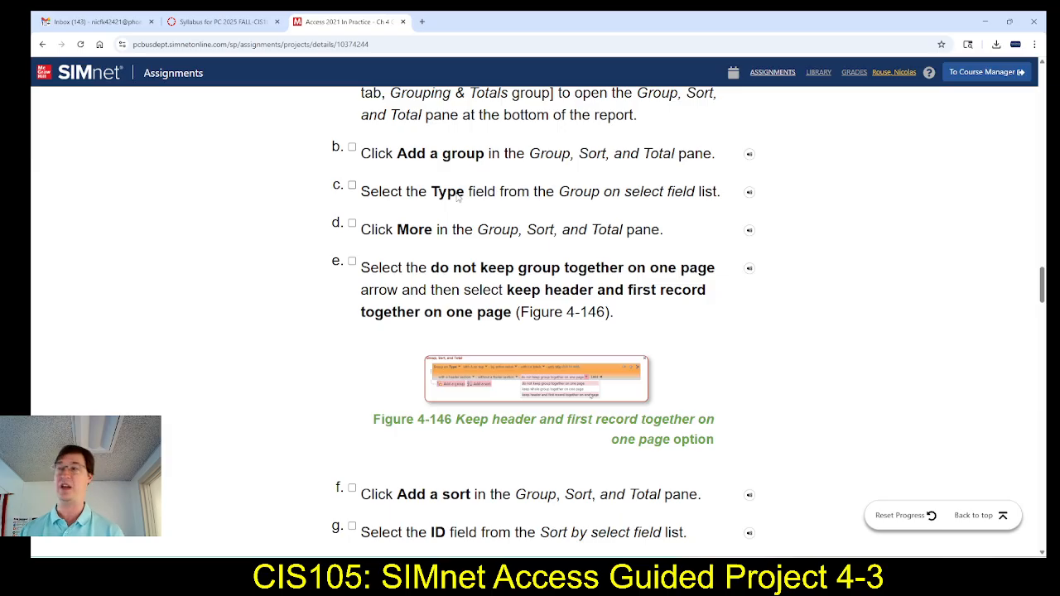
pyautogui.hotkey('alt', 'Tab')
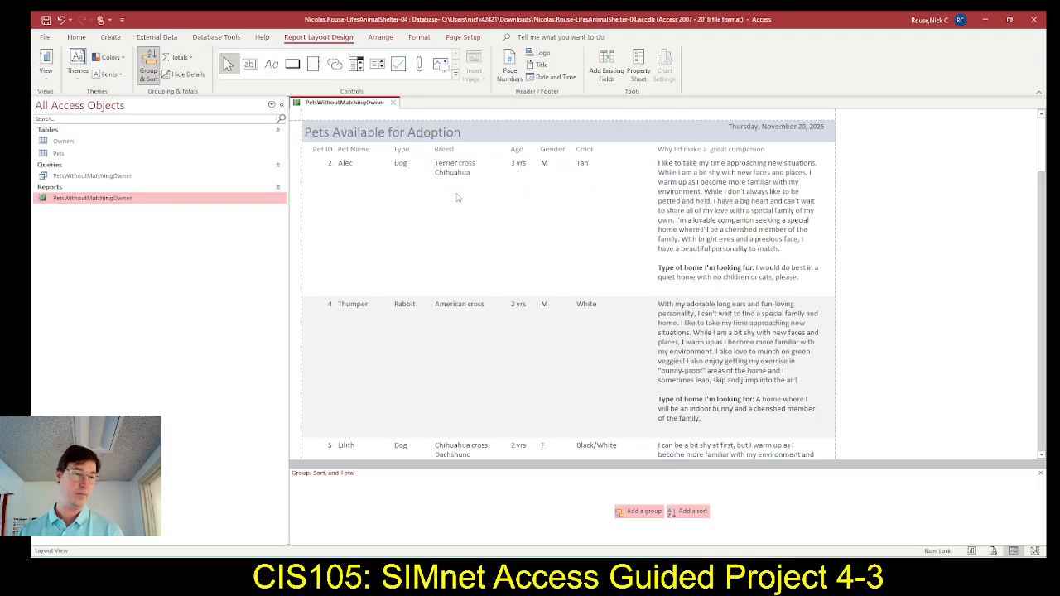
pyautogui.click(635, 512)
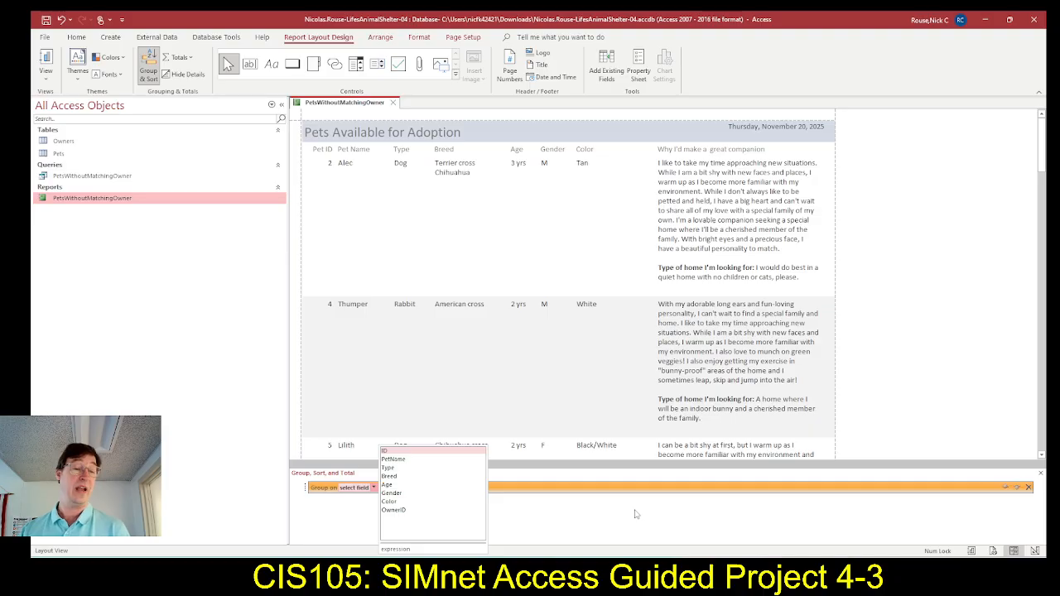
pyautogui.click(427, 469)
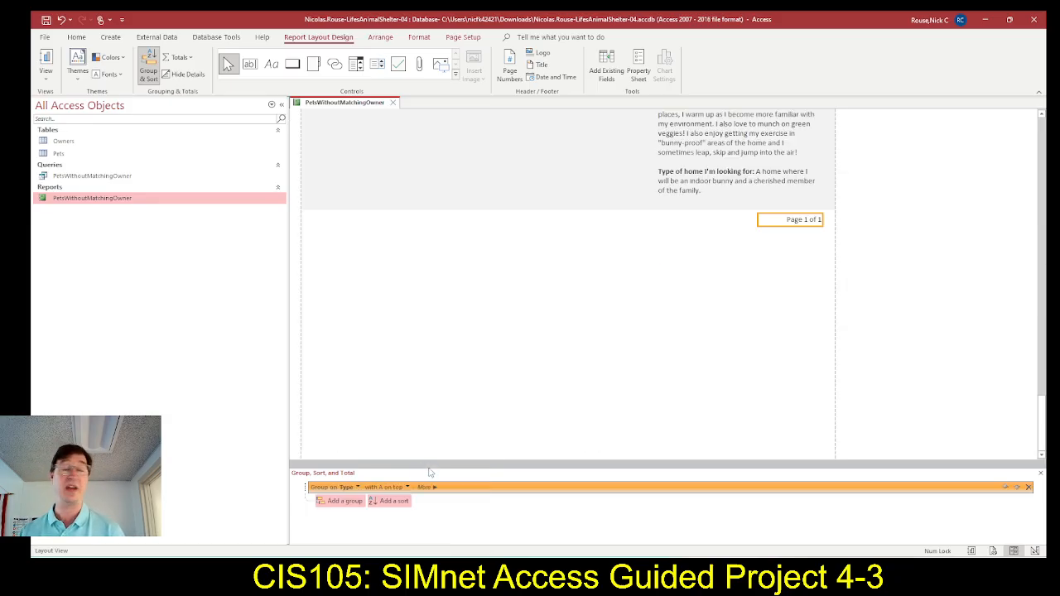
# Check the assignment in the browser and set the Type group in Access to keep header and first record together on one page.
pyautogui.hotkey('alt', 'Tab')
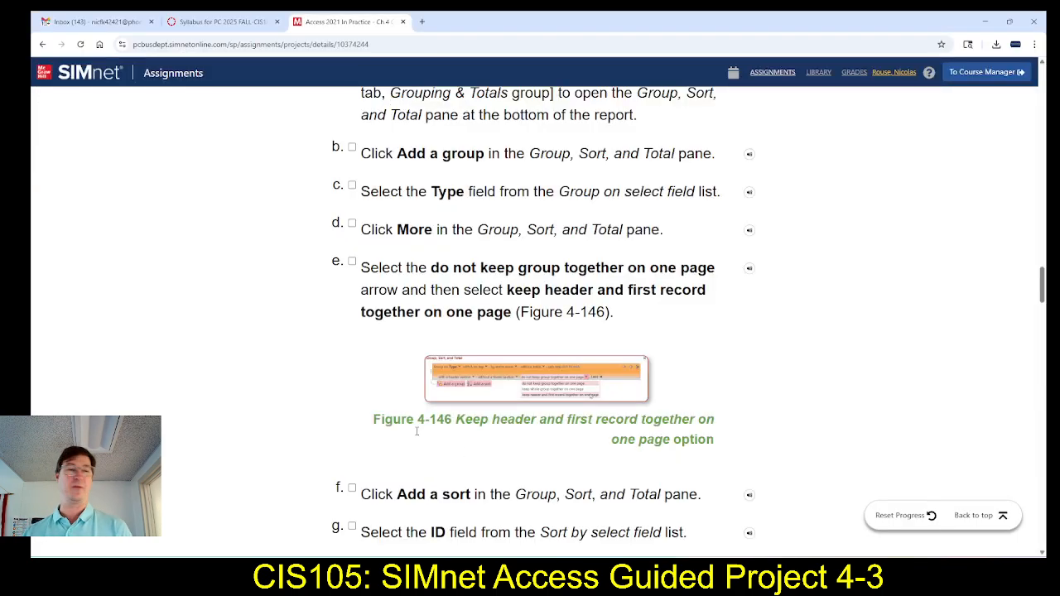
pyautogui.scroll(-1, 410, 453)
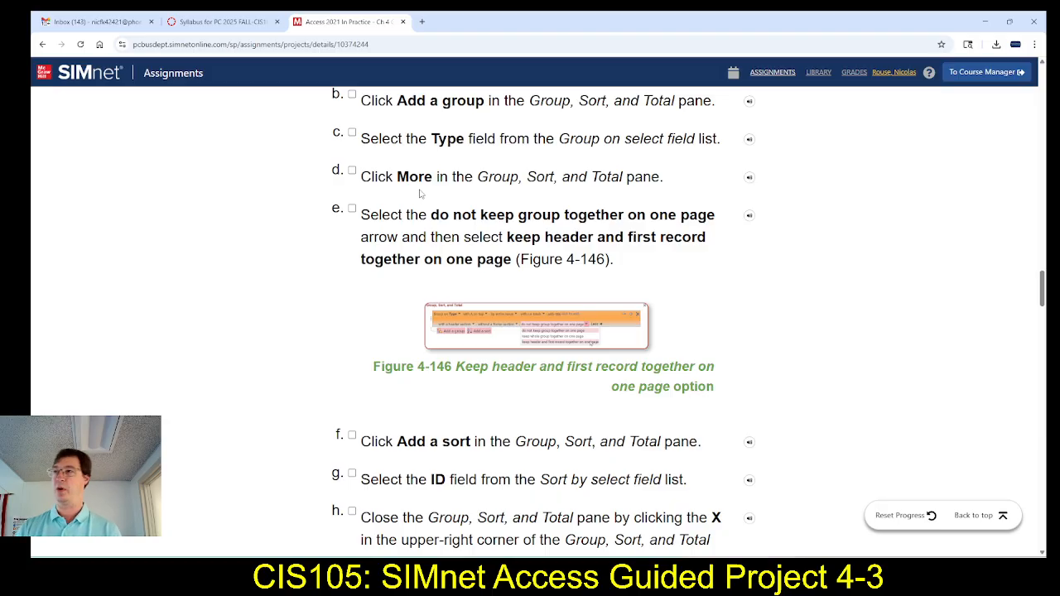
pyautogui.hotkey('alt', 'Tab')
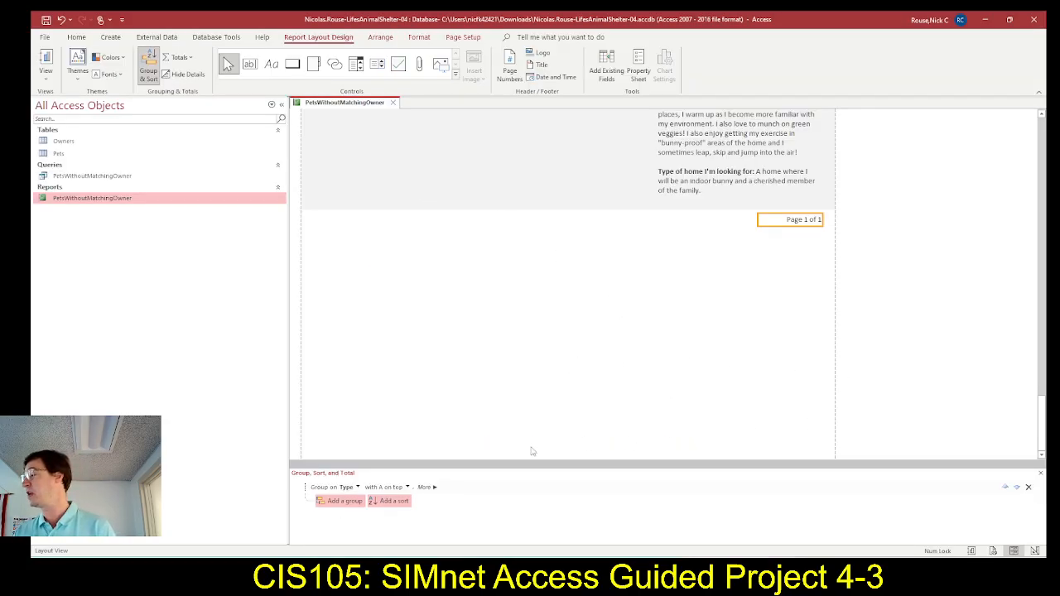
pyautogui.click(425, 487)
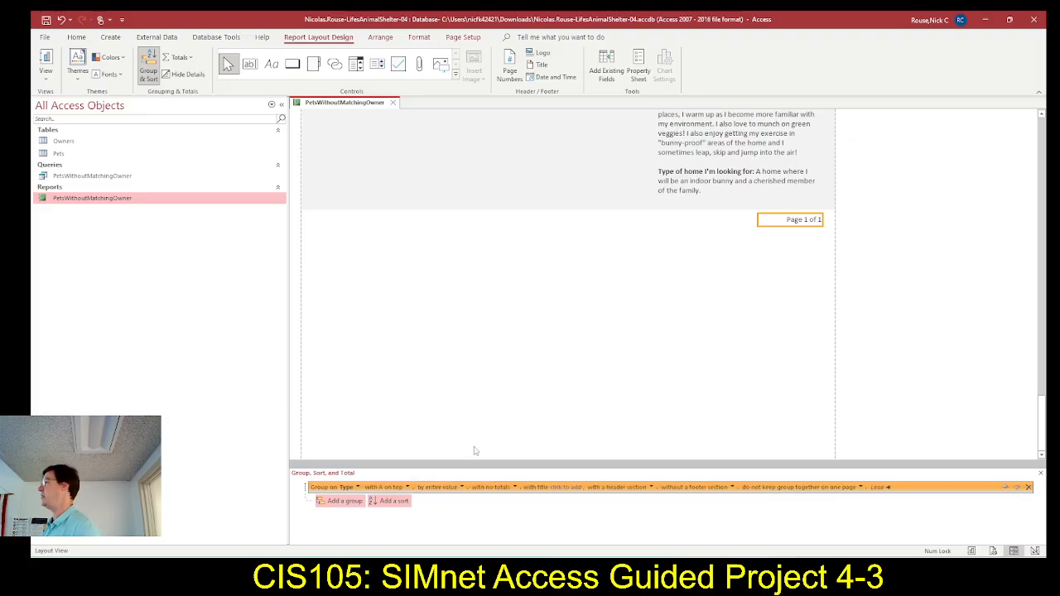
pyautogui.hotkey('alt', 'Tab')
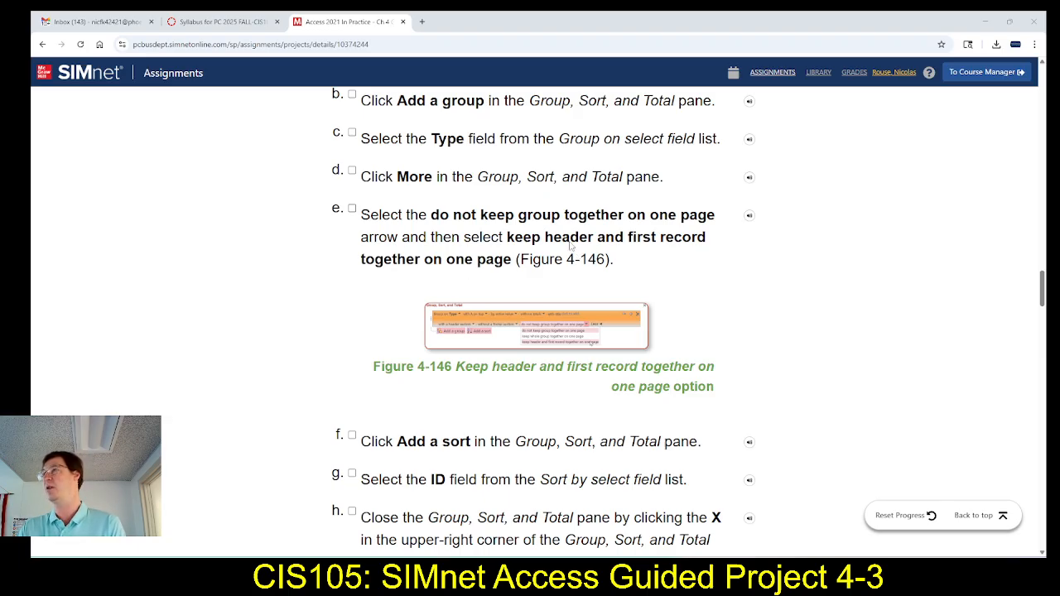
pyautogui.hotkey('alt', 'Tab')
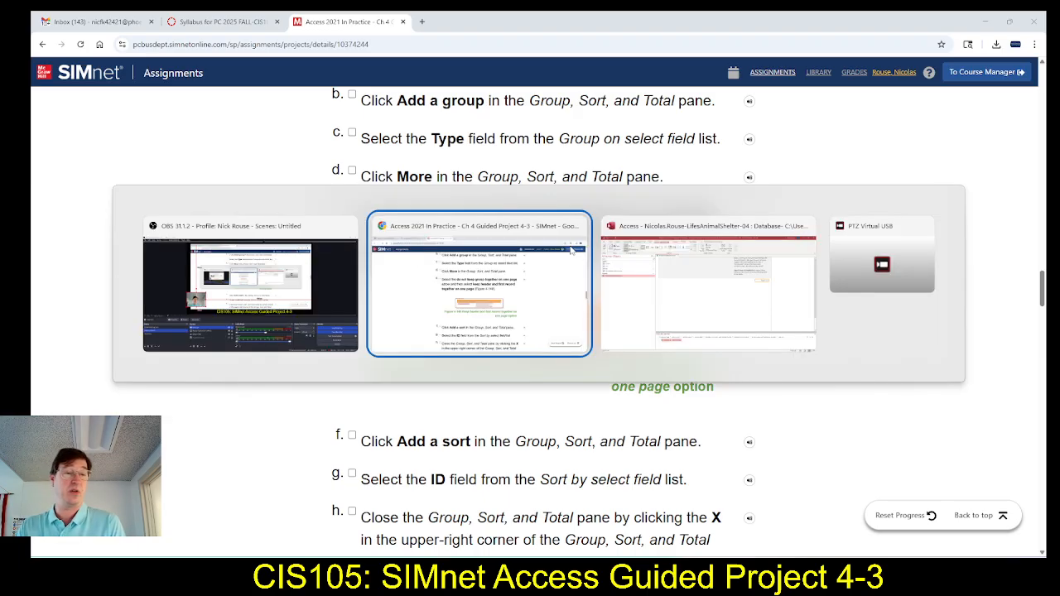
pyautogui.hotkey('alt', 'Tab')
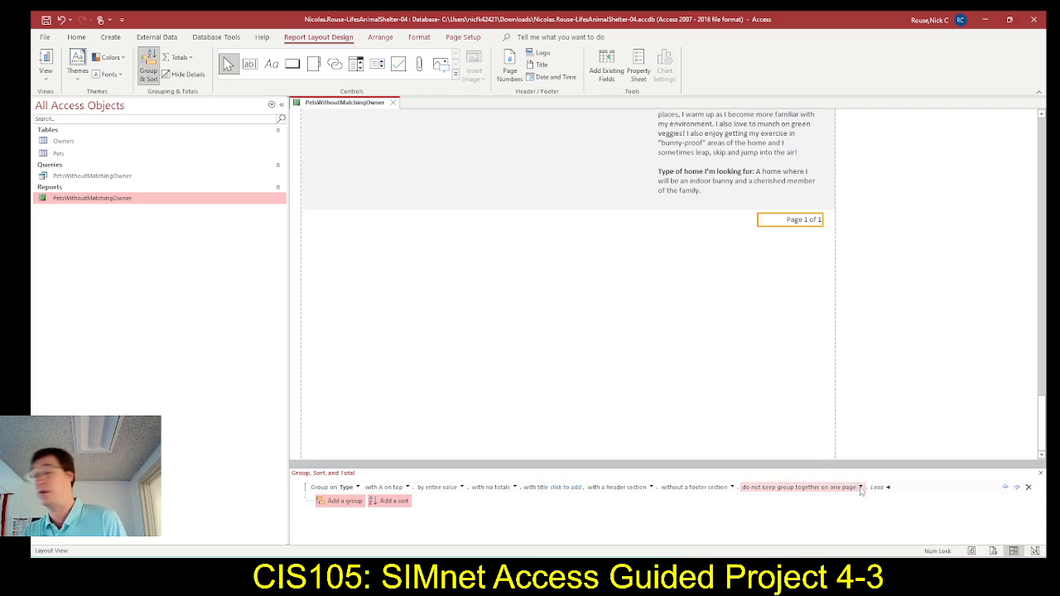
pyautogui.click(861, 488)
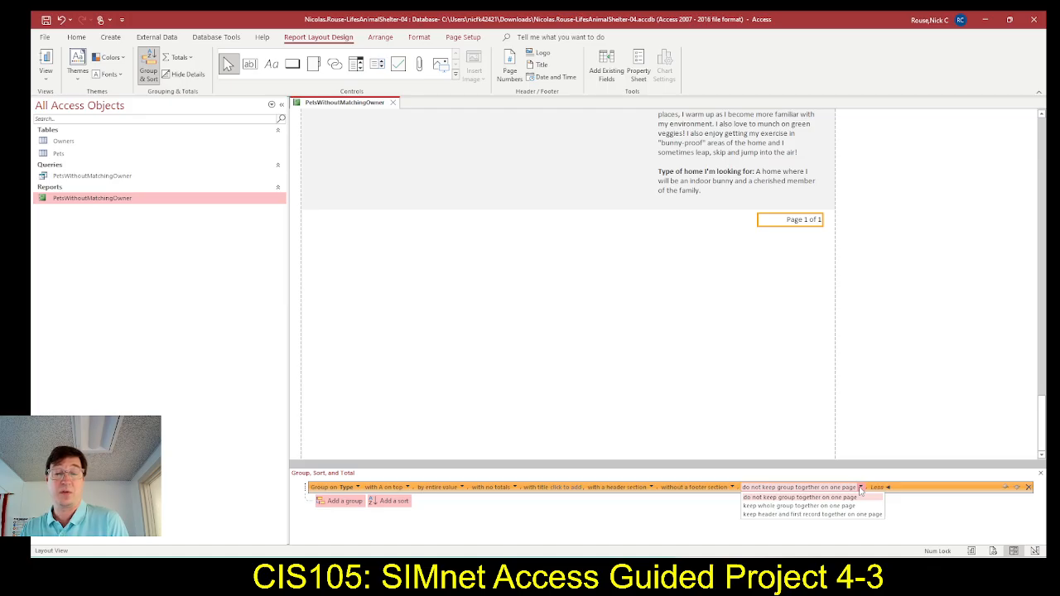
pyautogui.click(805, 517)
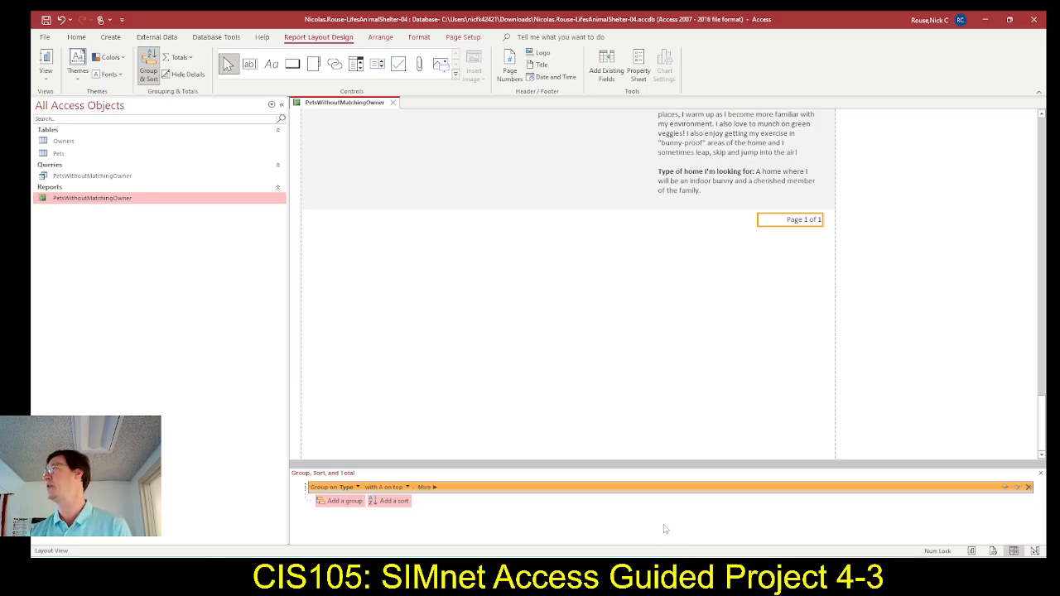
pyautogui.click(425, 487)
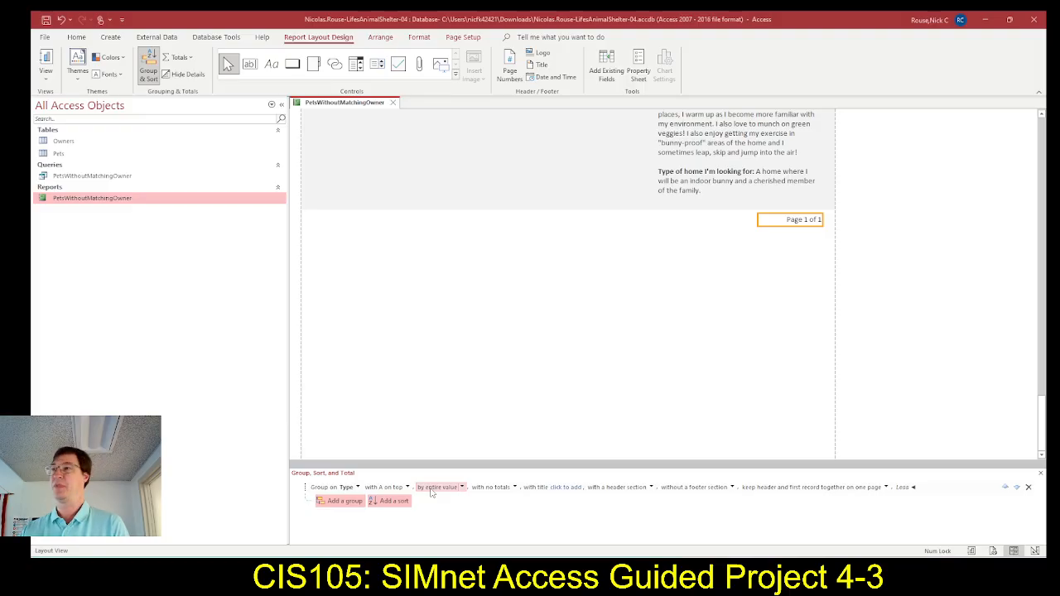
# Check the sorting instructions in the browser and add a sort by the ID field within the Type group in Access.
pyautogui.hotkey('alt', 'Tab')
pyautogui.scroll(-2, 571, 430)
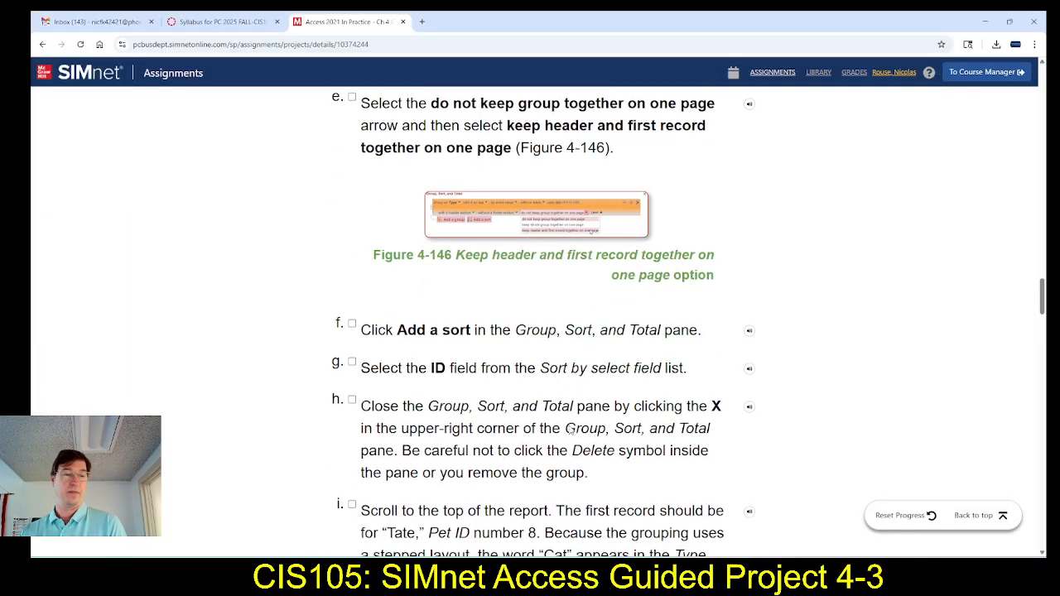
pyautogui.scroll(-2, 570, 430)
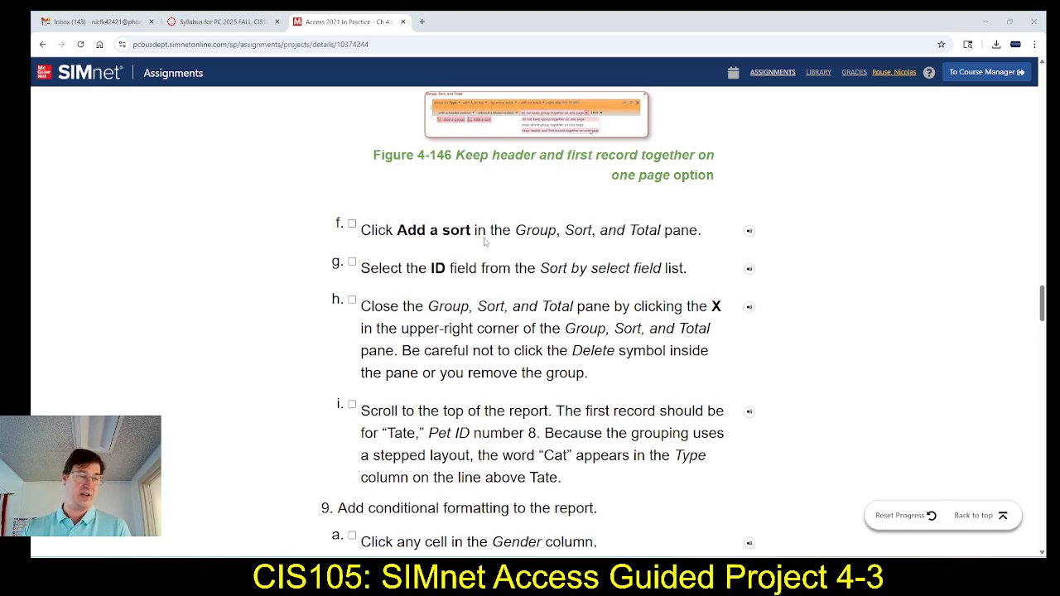
pyautogui.hotkey('alt', 'Tab')
pyautogui.press('Tab')
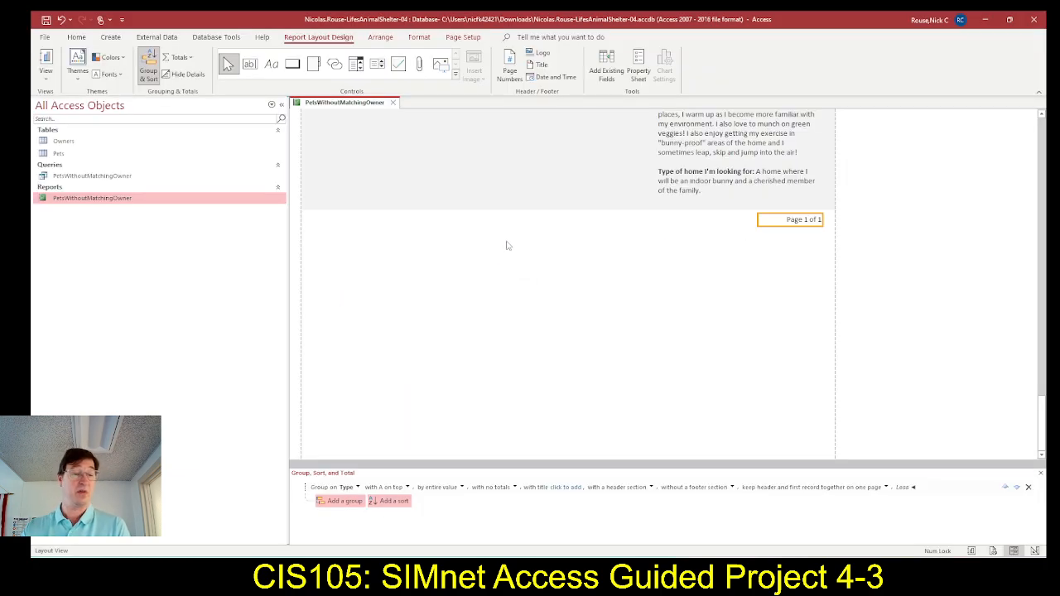
pyautogui.click(402, 501)
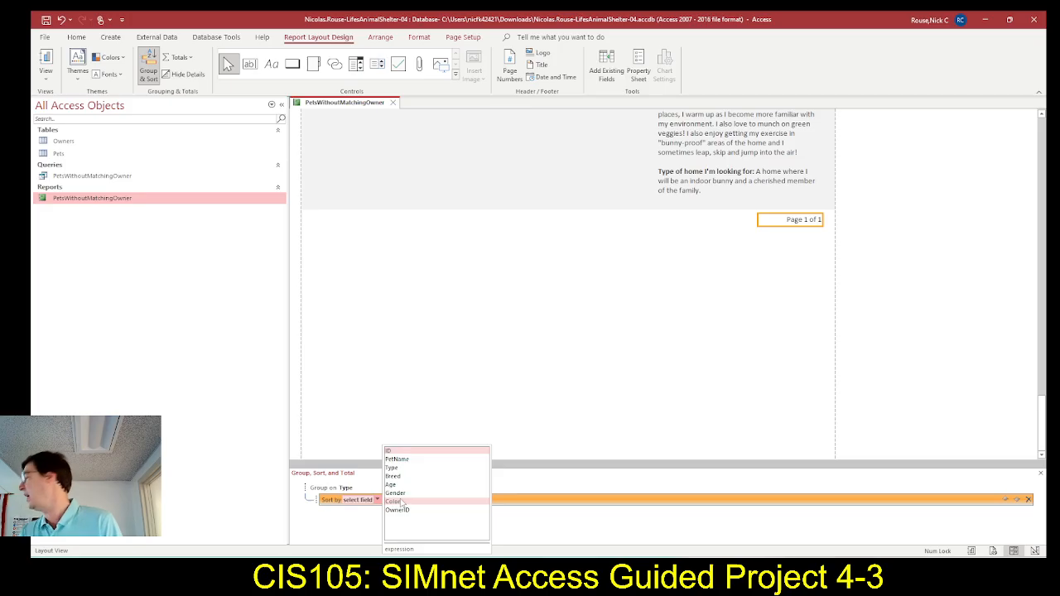
pyautogui.click(402, 502)
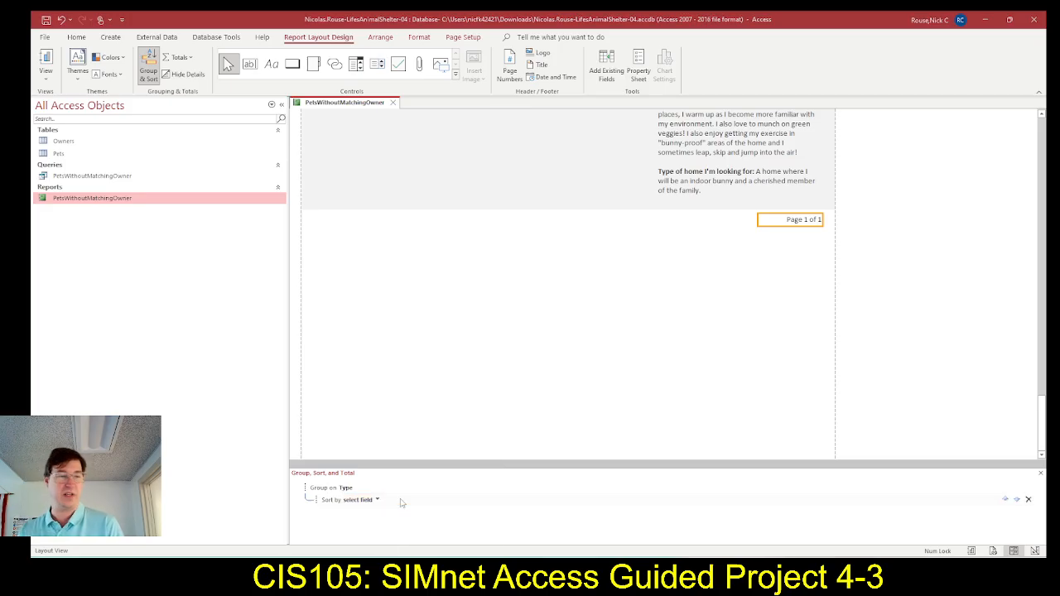
pyautogui.hotkey('alt', 'Tab')
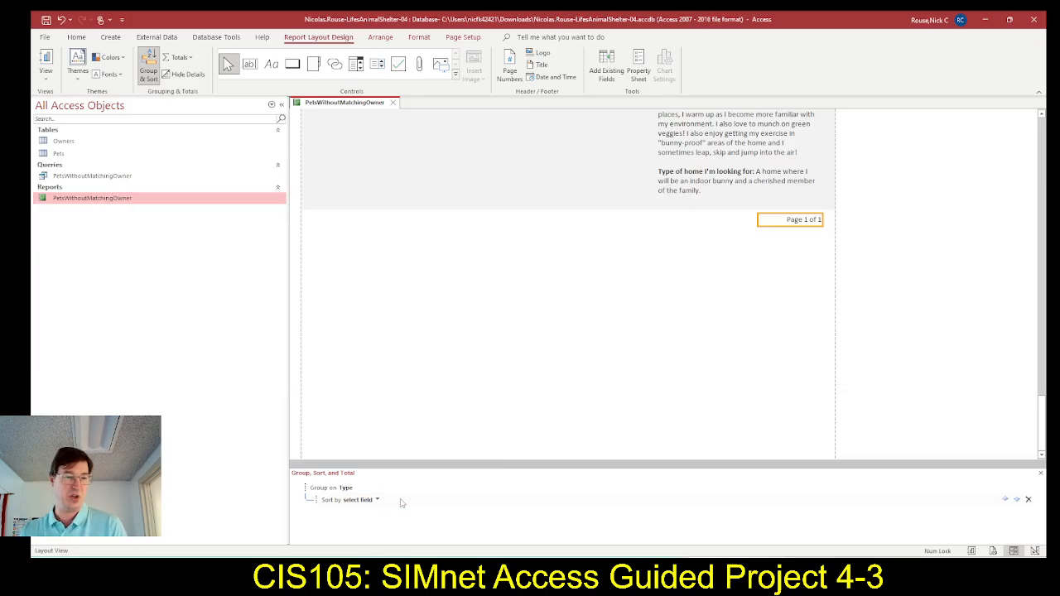
pyautogui.hotkey('alt', 'Tab')
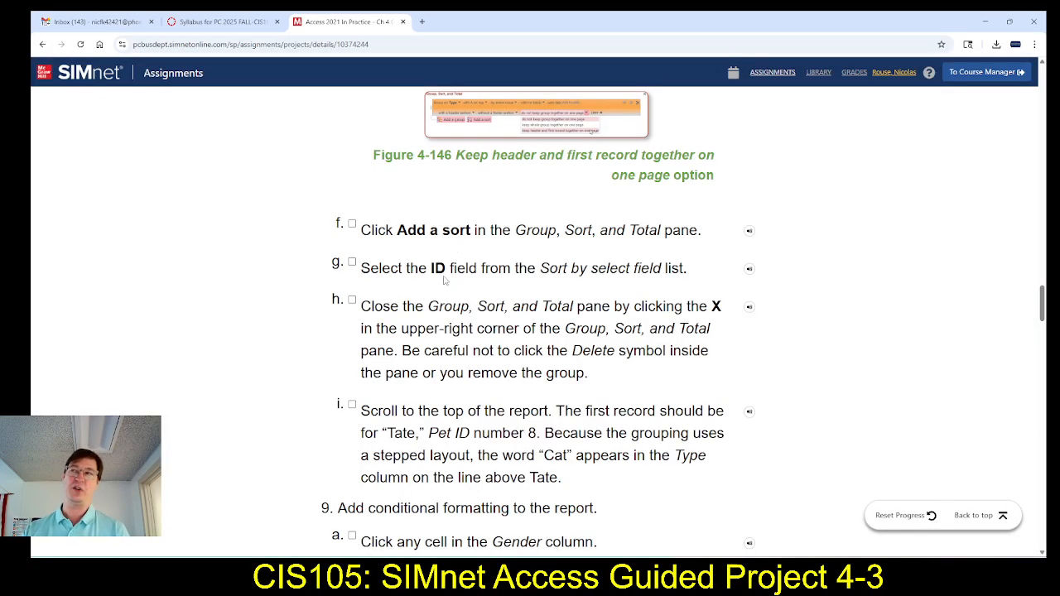
pyautogui.hotkey('alt', 'Tab')
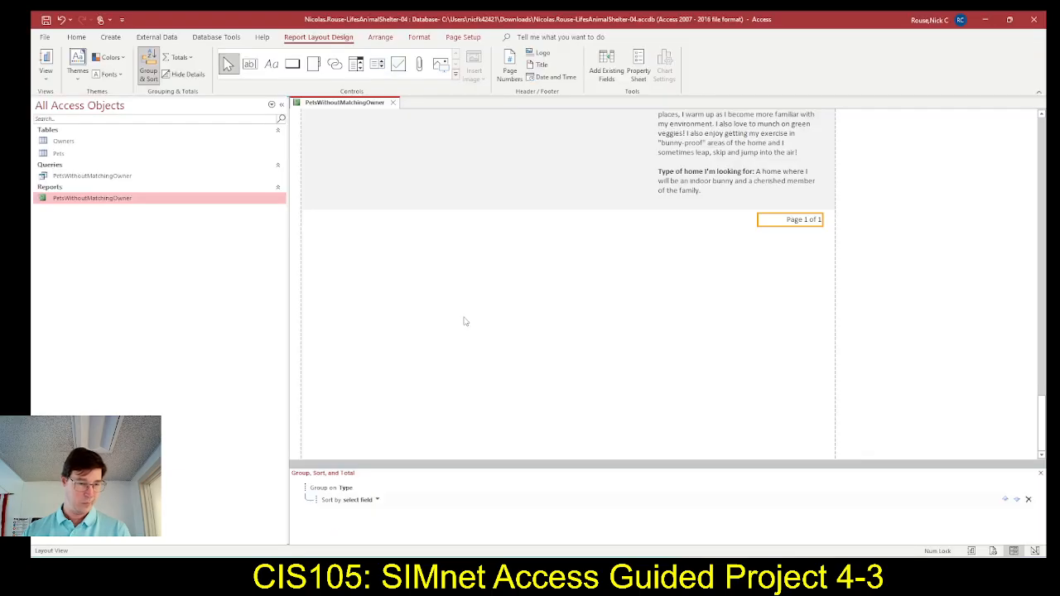
pyautogui.click(378, 500)
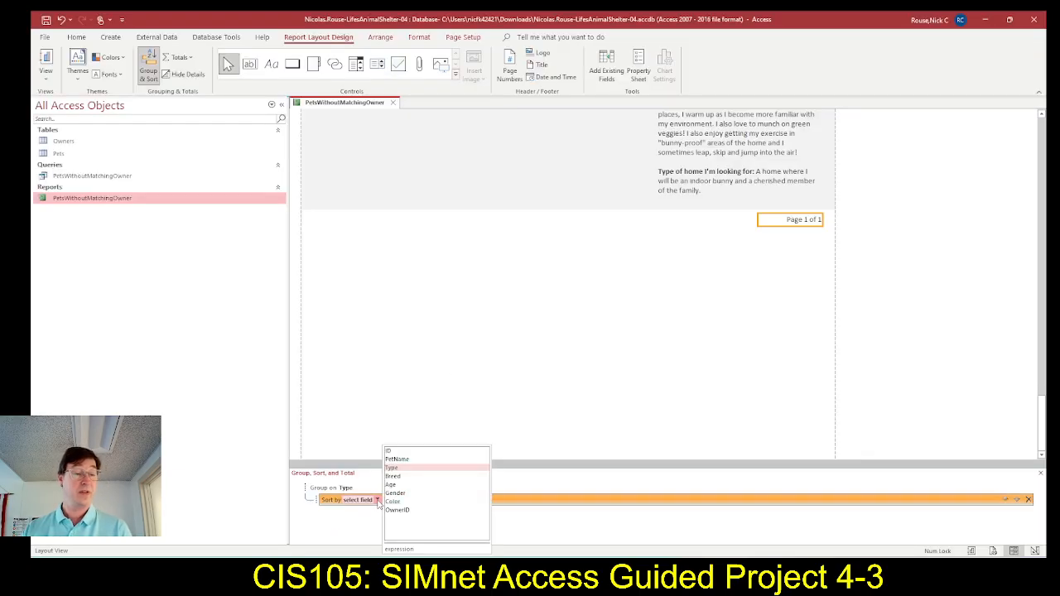
pyautogui.click(399, 451)
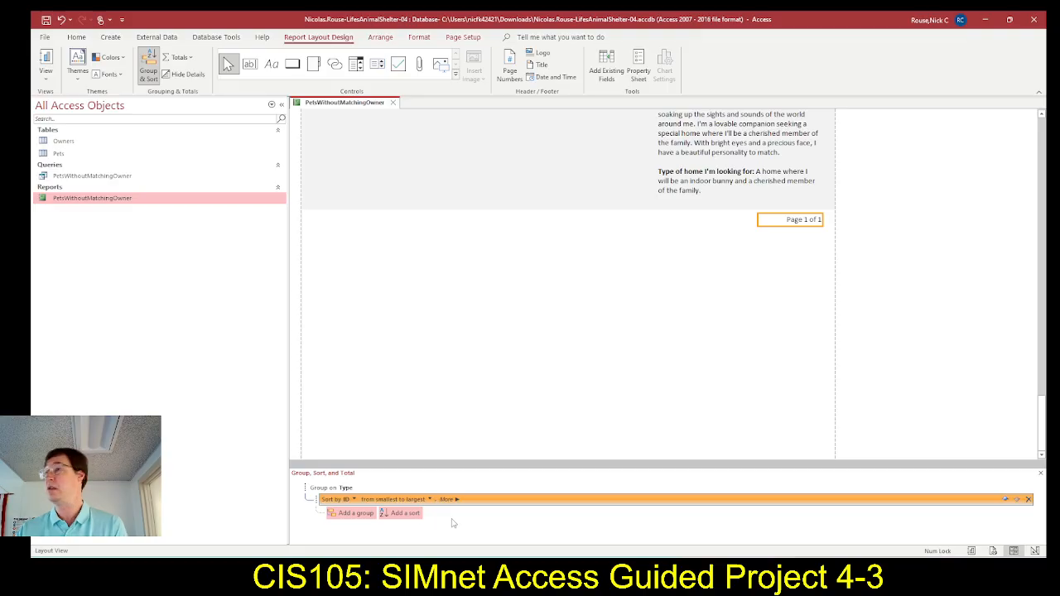
# Read the browser instructions for closing the Group, Sort, and Total pane and checking the first record, and return to Access.
pyautogui.hotkey('alt', 'Tab')
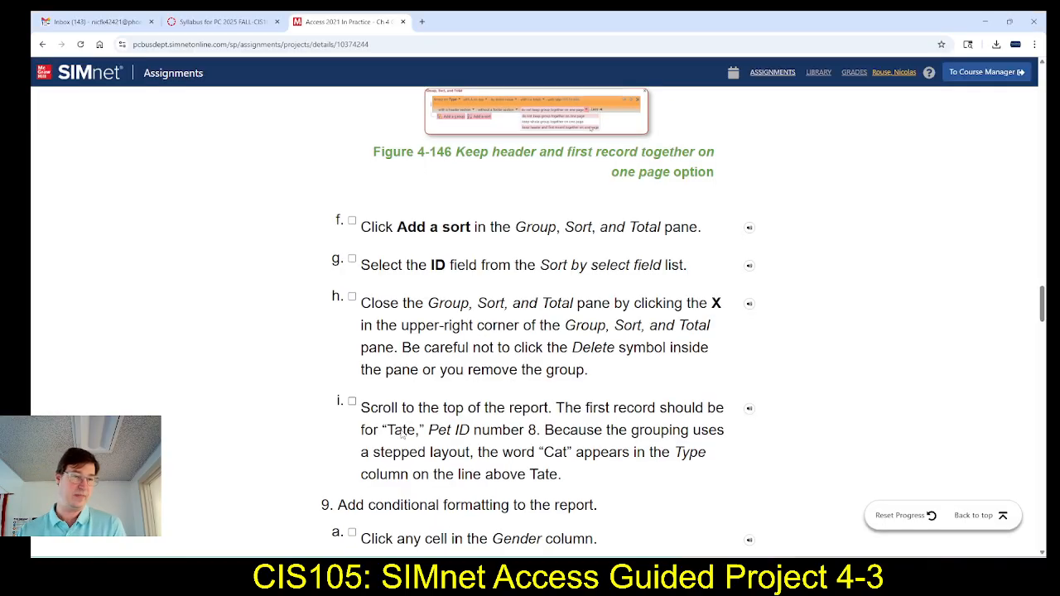
pyautogui.scroll(-1, 406, 431)
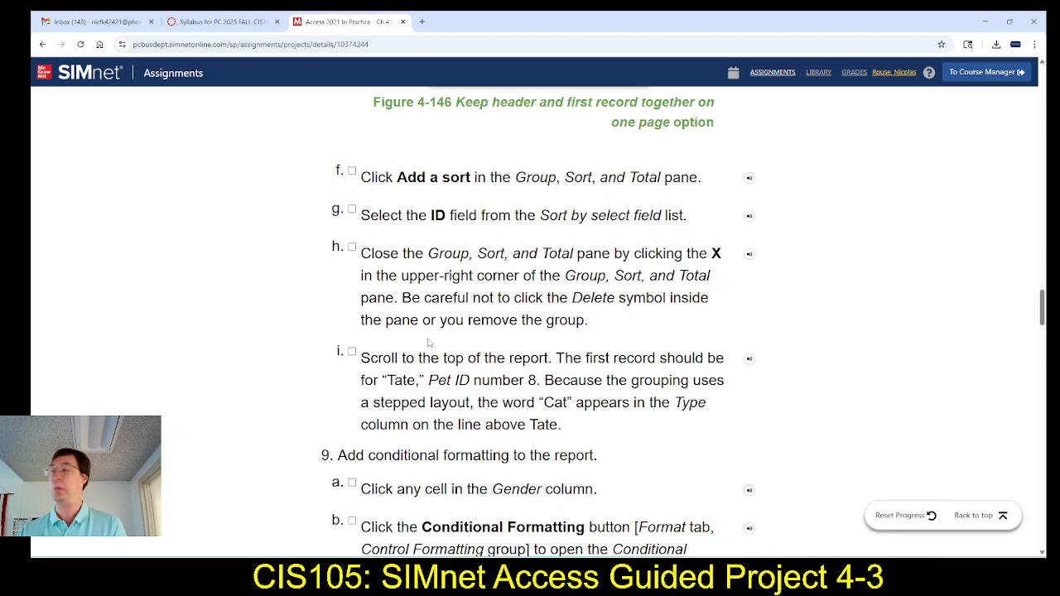
pyautogui.scroll(-1, 431, 342)
pyautogui.scroll(-1, 431, 342)
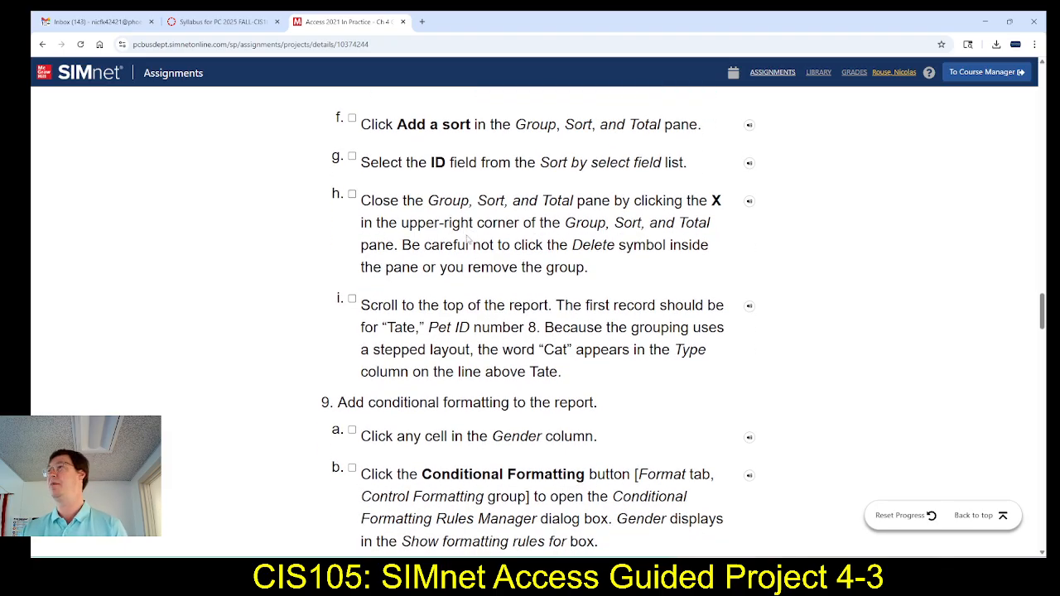
pyautogui.hotkey('alt', 'Tab')
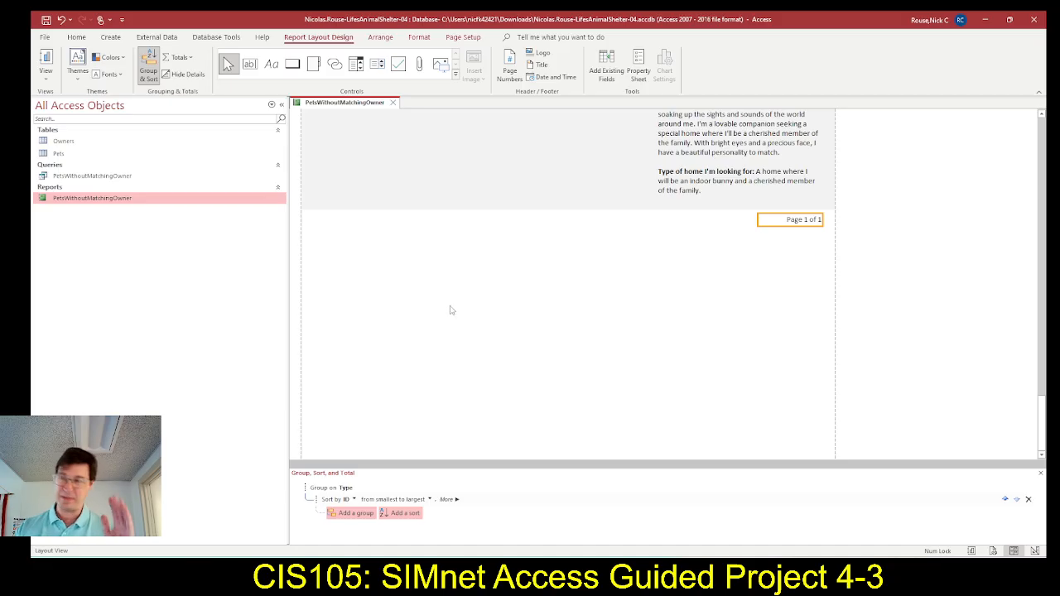
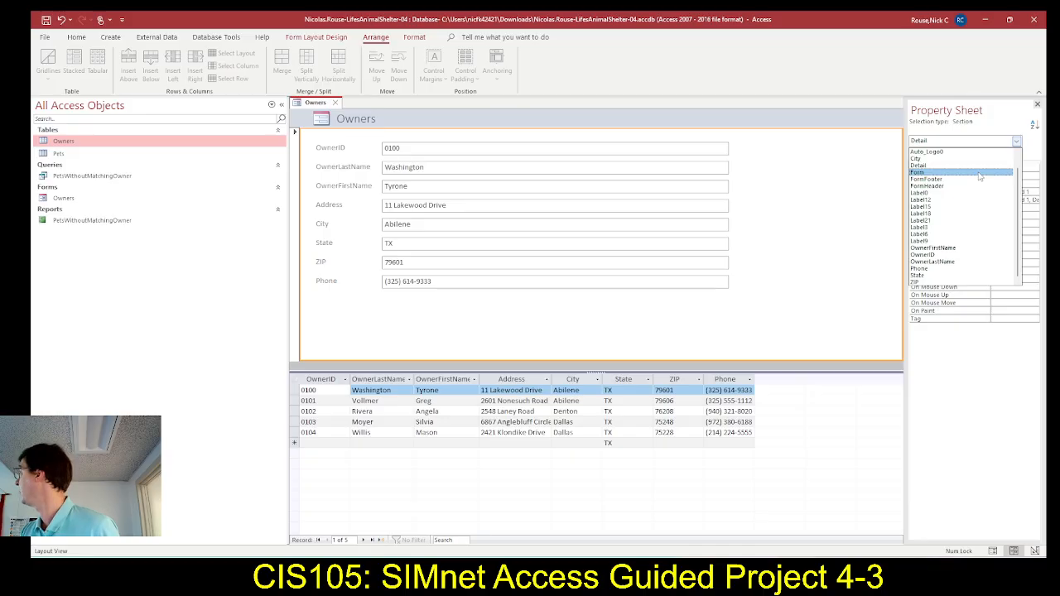
# Target the whole Owners form in the Property Sheet, check the sorting instructions in the browser, and set Order By to [OwnerLastName] in Access.
pyautogui.click(980, 172)
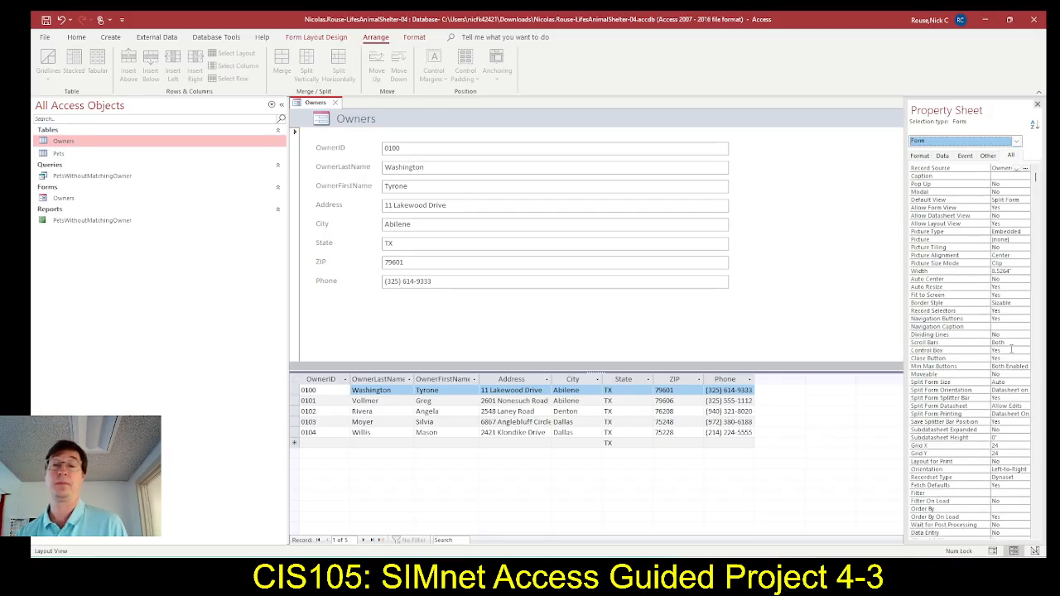
pyautogui.hotkey('alt', 'Tab')
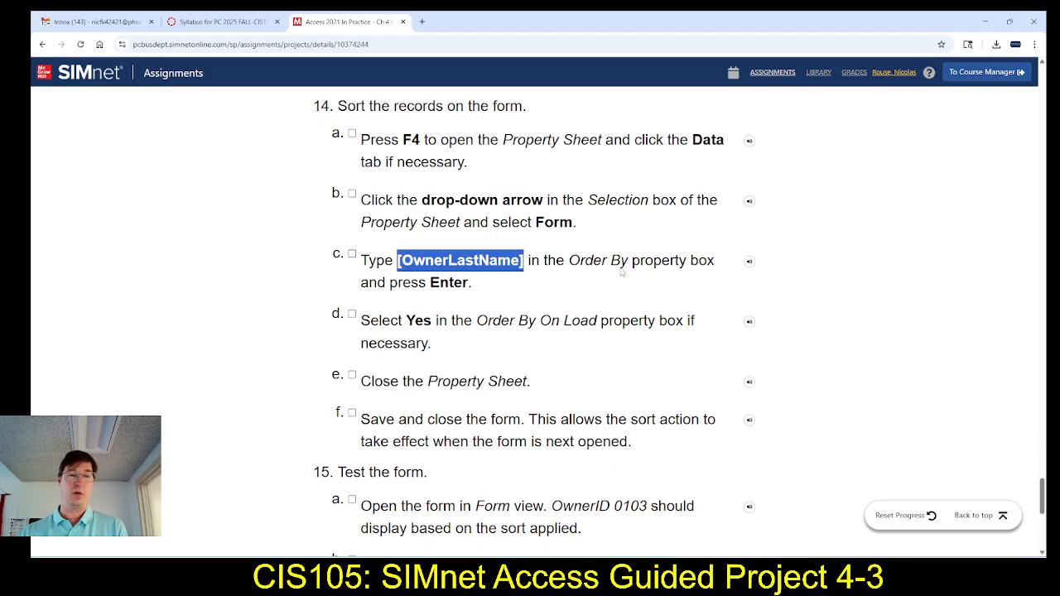
pyautogui.hotkey('alt', 'Tab')
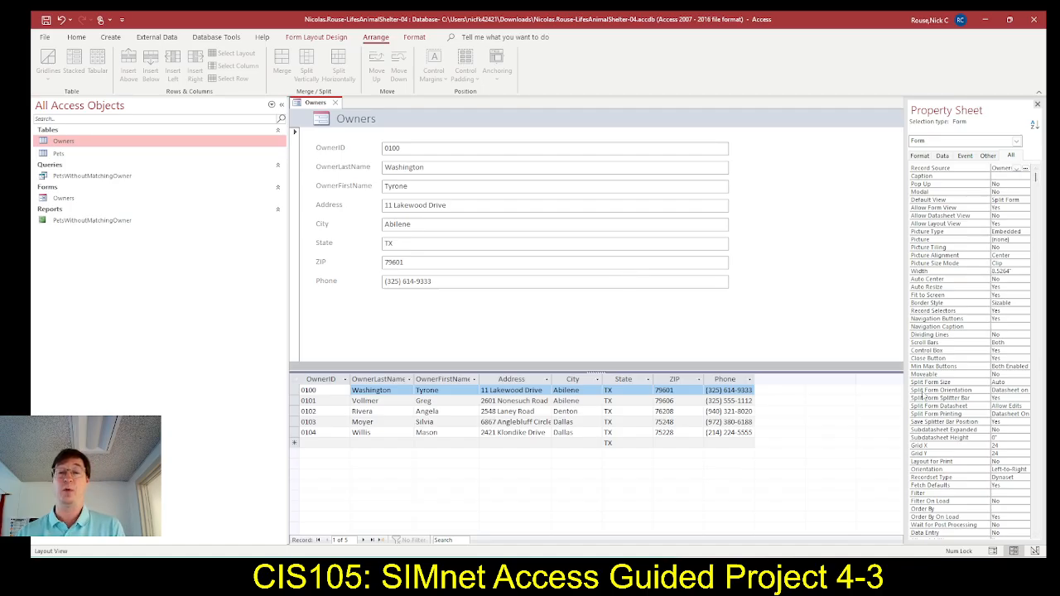
pyautogui.click(918, 158)
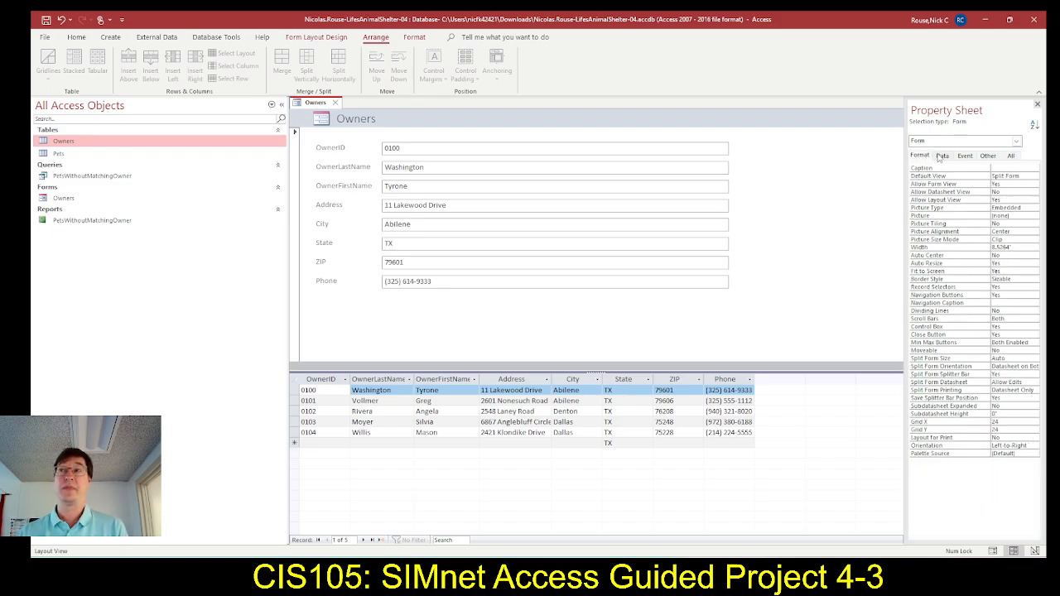
pyautogui.click(942, 157)
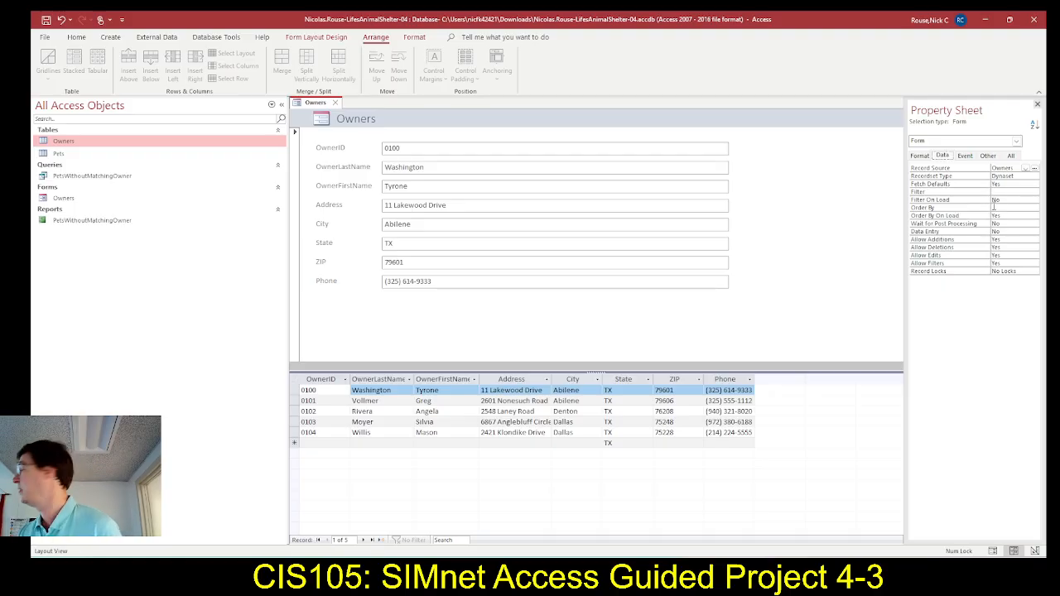
pyautogui.click(998, 216)
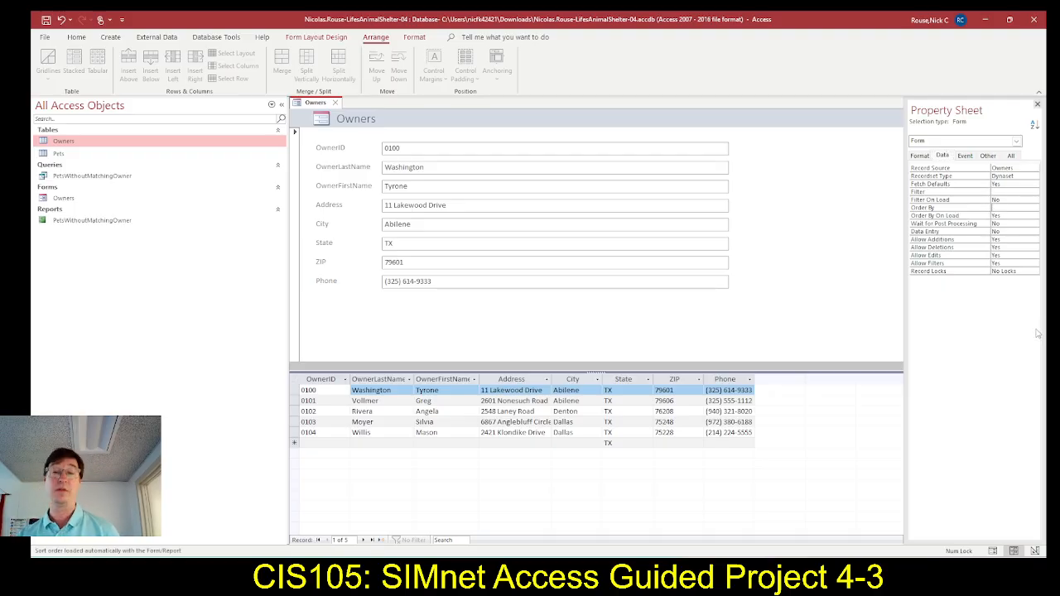
pyautogui.hotkey('ctrl', 'v')
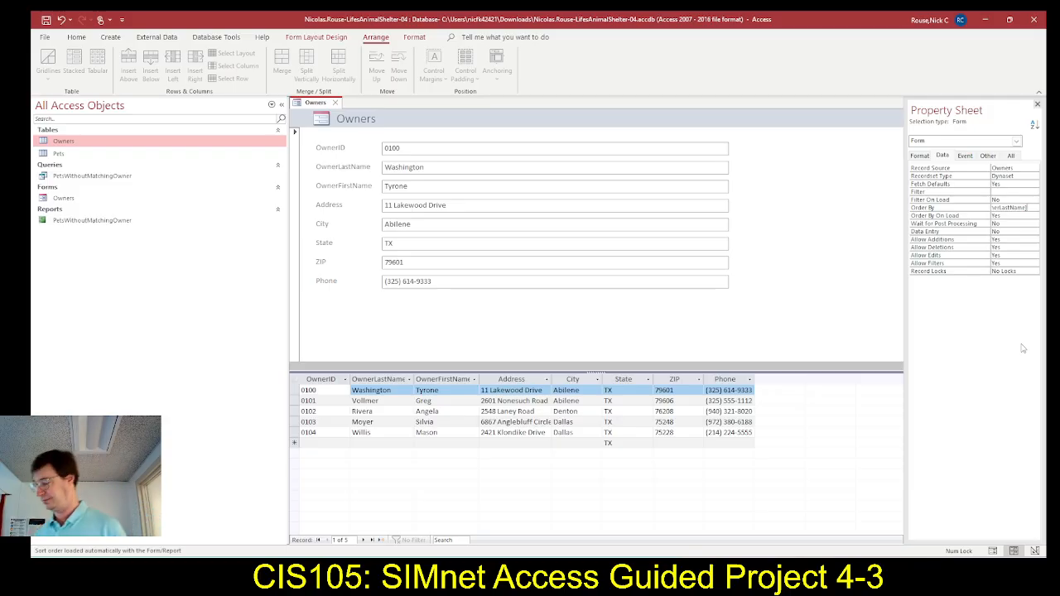
pyautogui.press('Return')
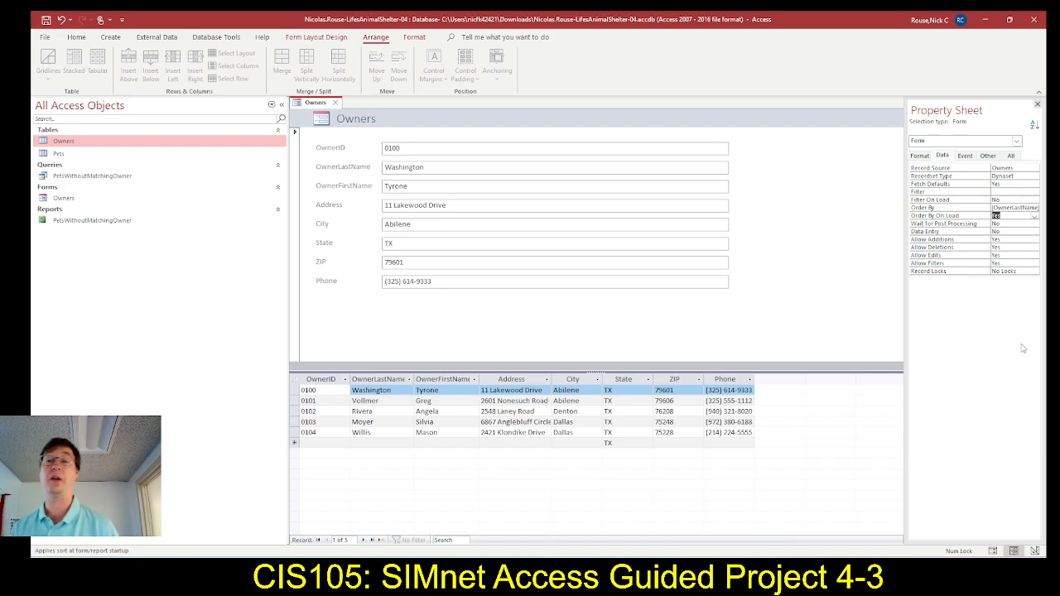
# Check the Order By On Load and closing instructions in the browser, close the Property Sheet in Access, and save and close the Owners form.
pyautogui.hotkey('alt', 'Tab')
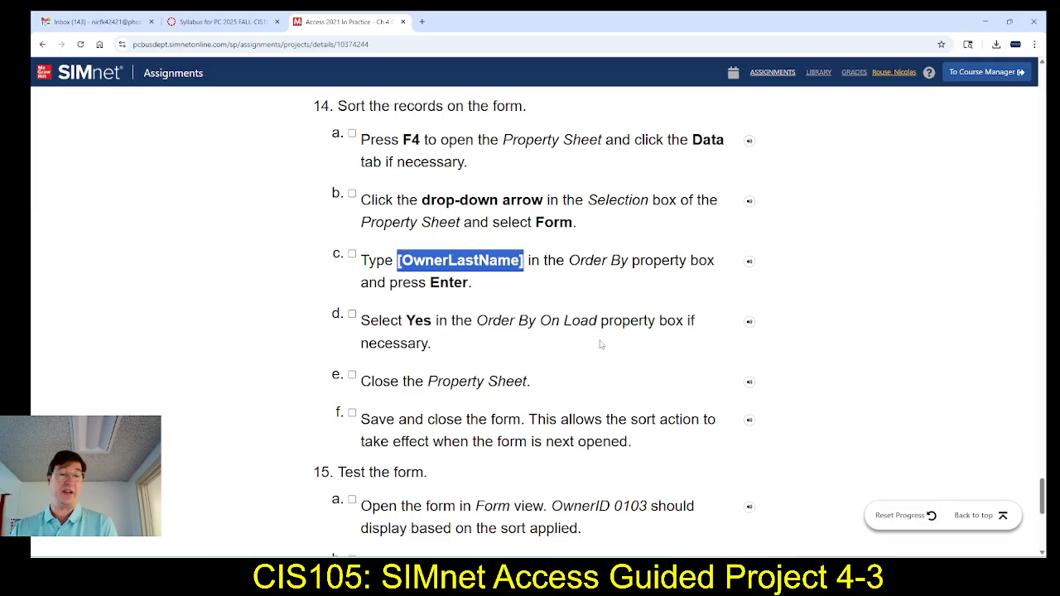
pyautogui.hotkey('alt', 'Tab')
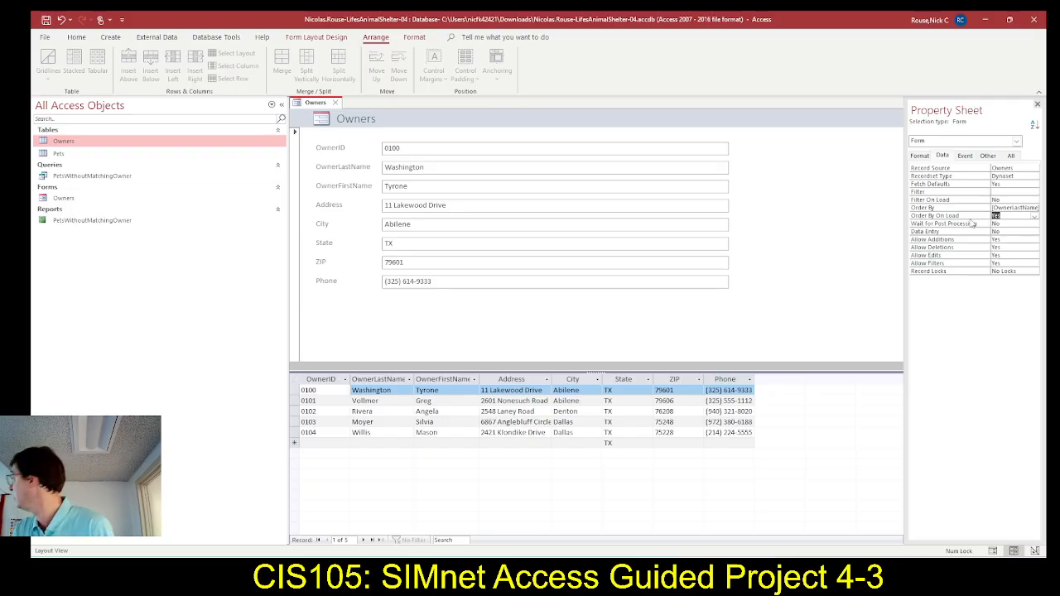
pyautogui.hotkey('alt', 'Tab')
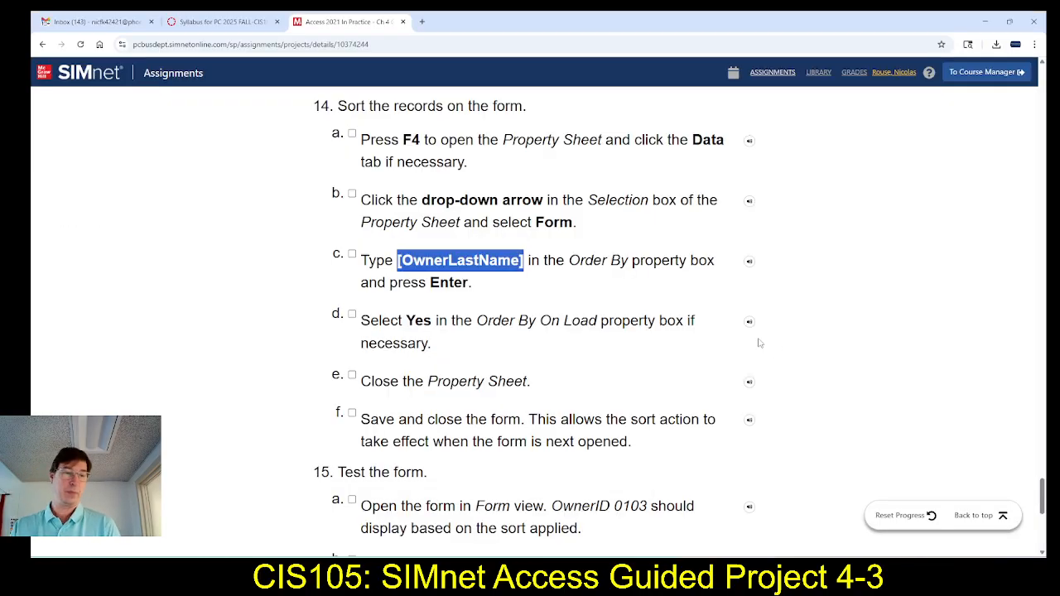
pyautogui.scroll(-1, 548, 388)
pyautogui.scroll(-1, 548, 387)
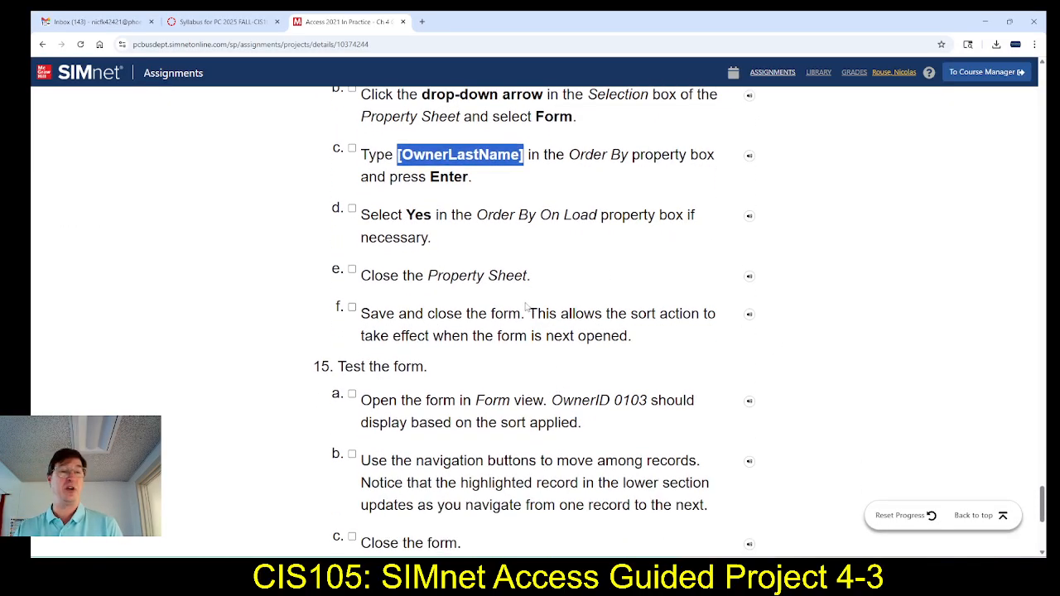
pyautogui.hotkey('alt', 'Tab')
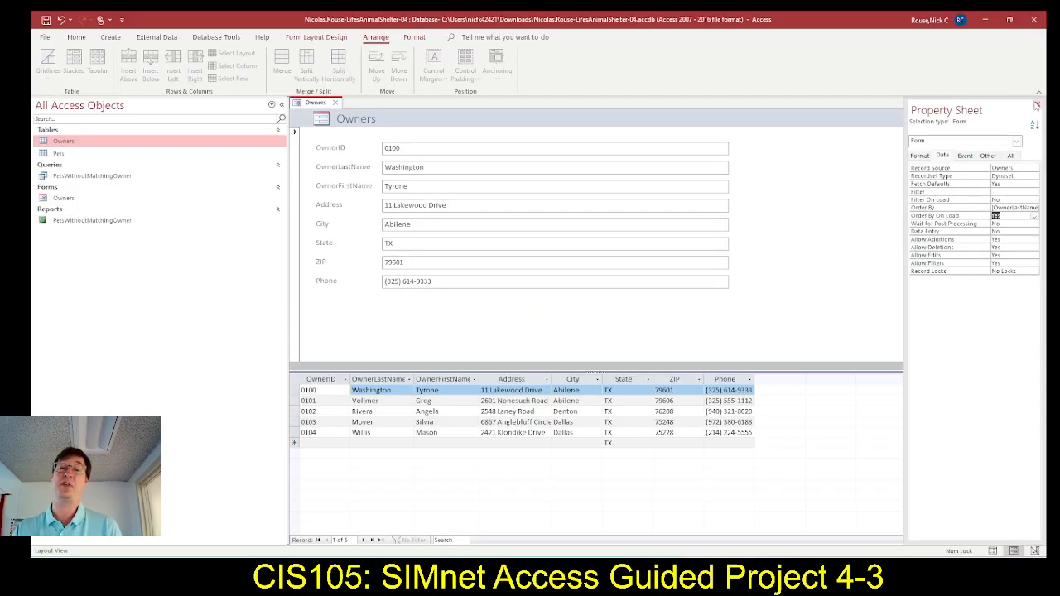
pyautogui.click(1038, 105)
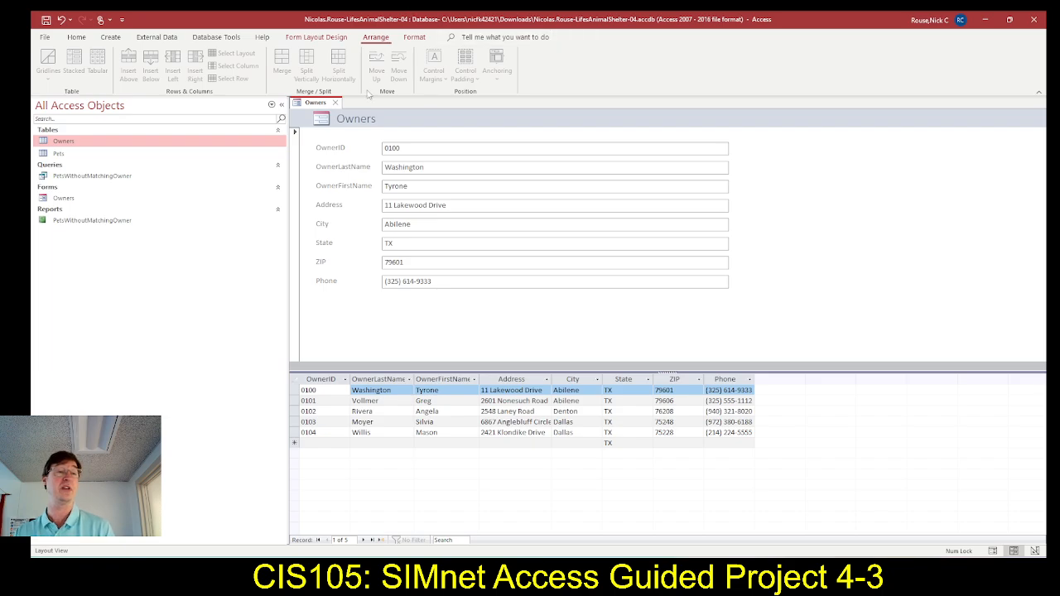
pyautogui.click(335, 103)
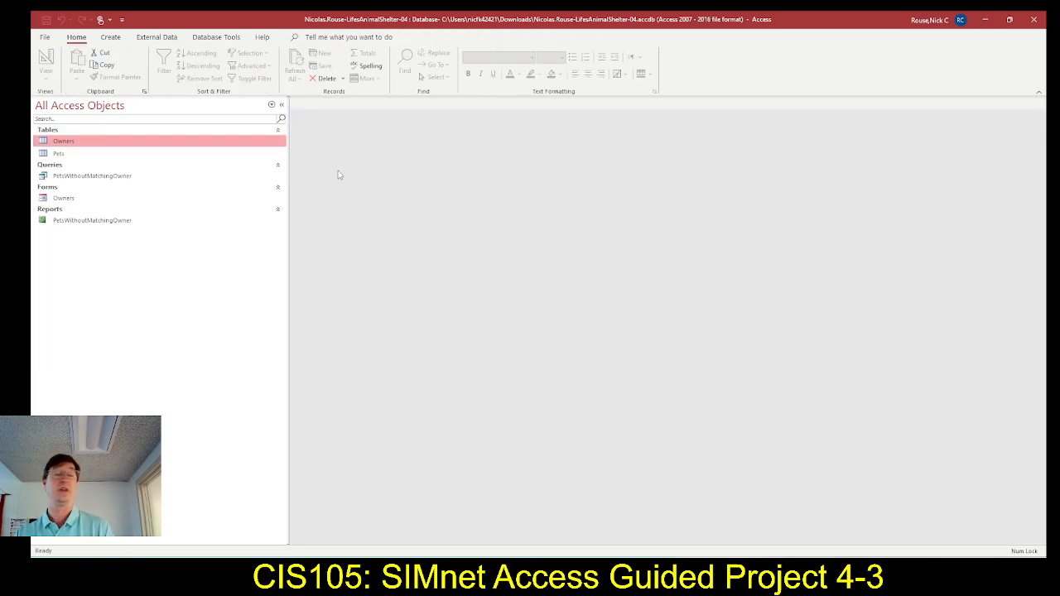
# Open the Owners form in Form view to check its sort order, and read the remaining assignment instructions in the browser.
pyautogui.doubleClick(60, 199)
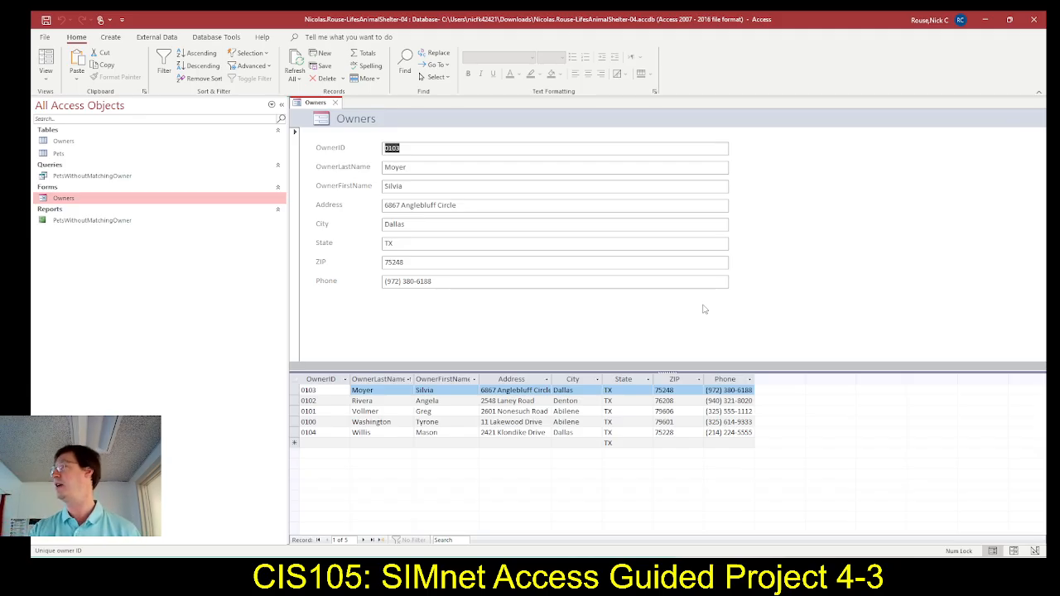
pyautogui.hotkey('alt', 'Tab')
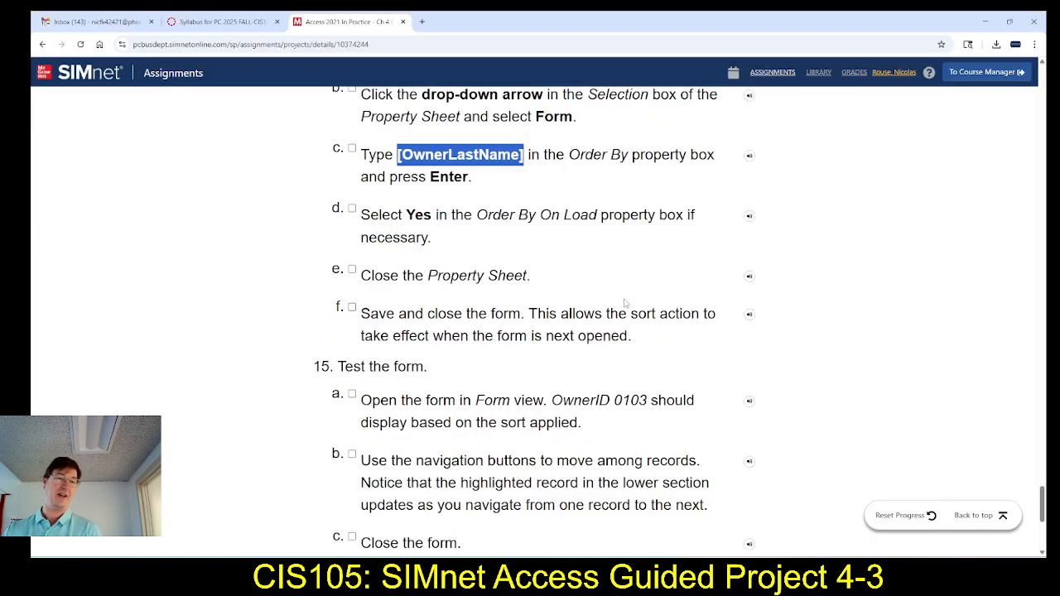
pyautogui.scroll(-2, 675, 286)
pyautogui.scroll(-2, 652, 302)
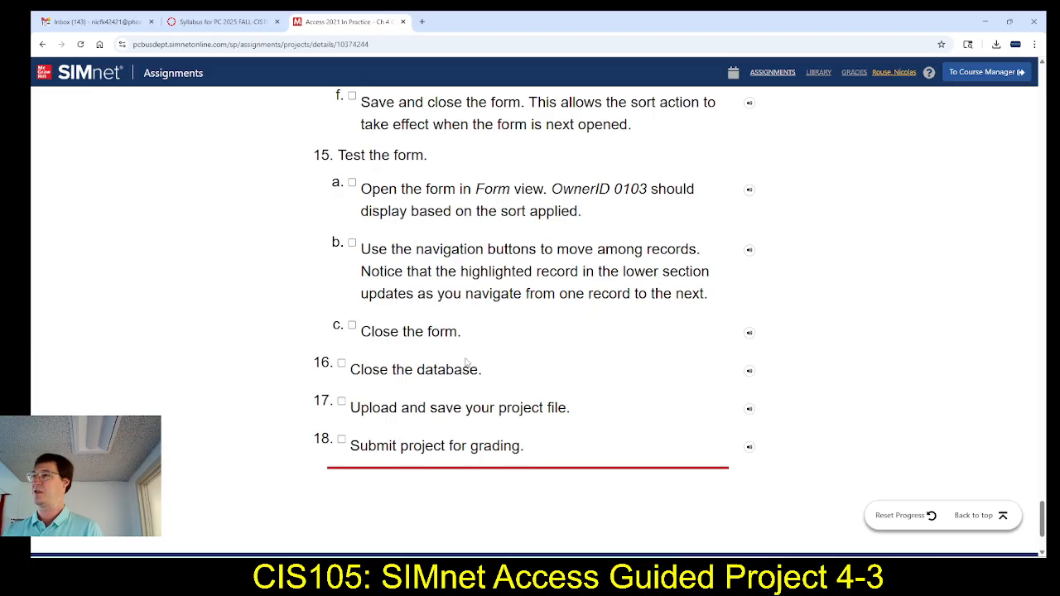
# Return to Access and close the Owners form and the database.
pyautogui.hotkey('alt', 'Tab')
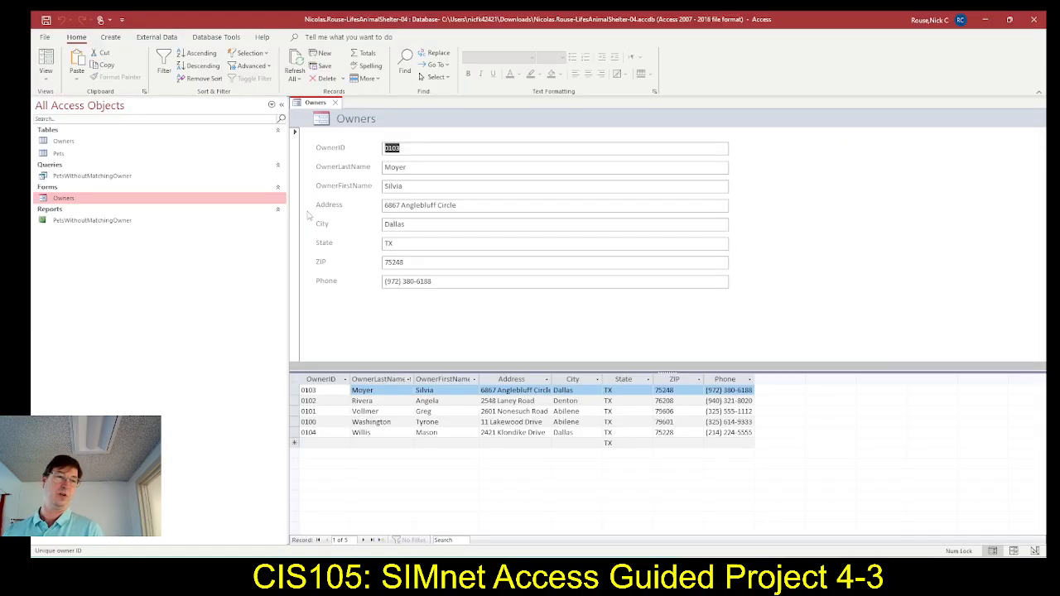
pyautogui.click(335, 103)
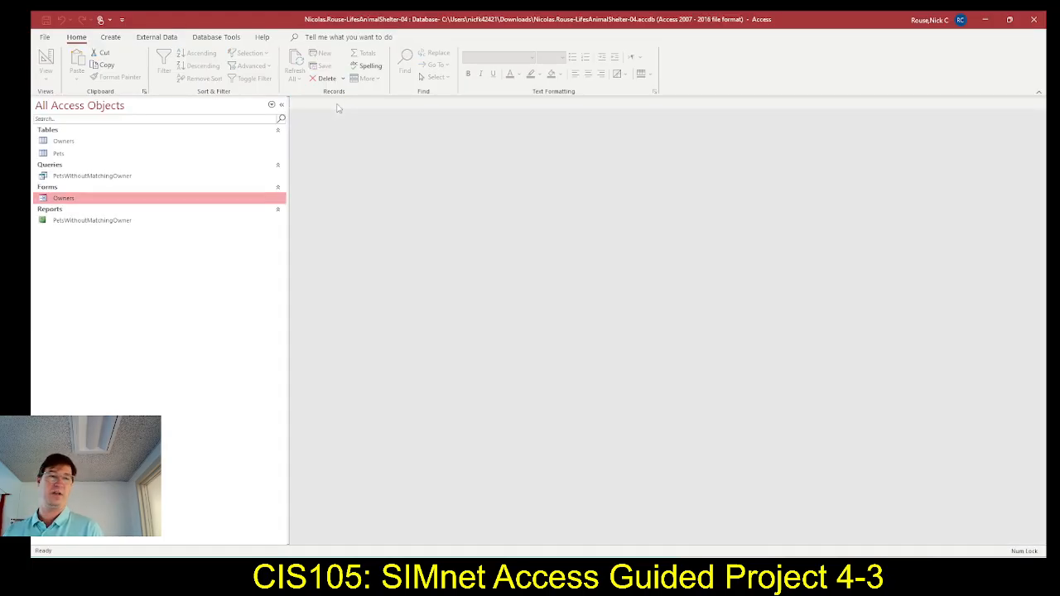
pyautogui.click(1030, 21)
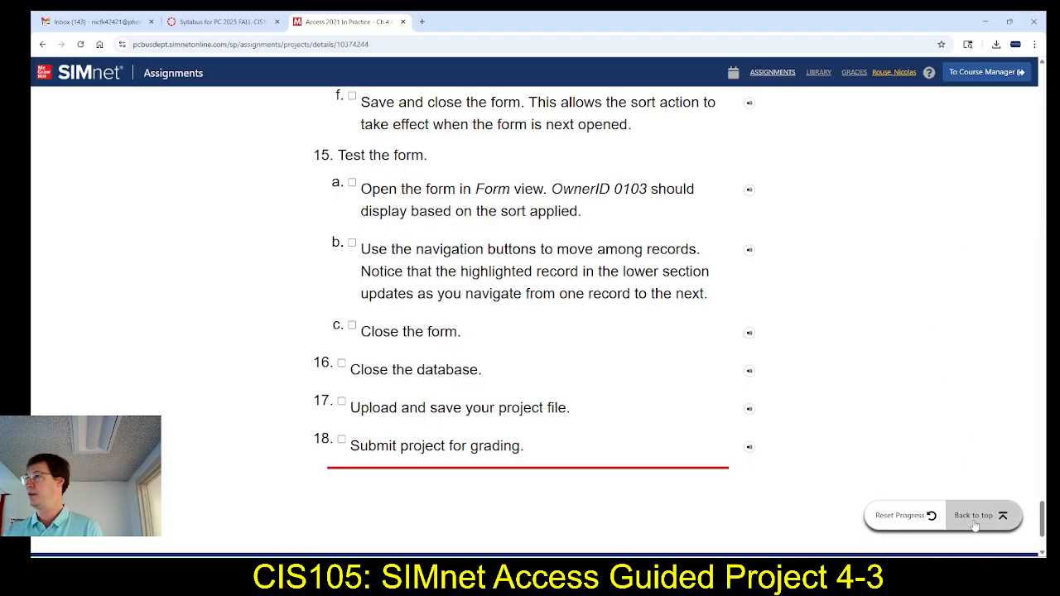
# Upload the completed LifesAnimalShelter-04 database from the Downloads folder to the SIMnet assignment page and submit it for grading.
pyautogui.click(973, 528)
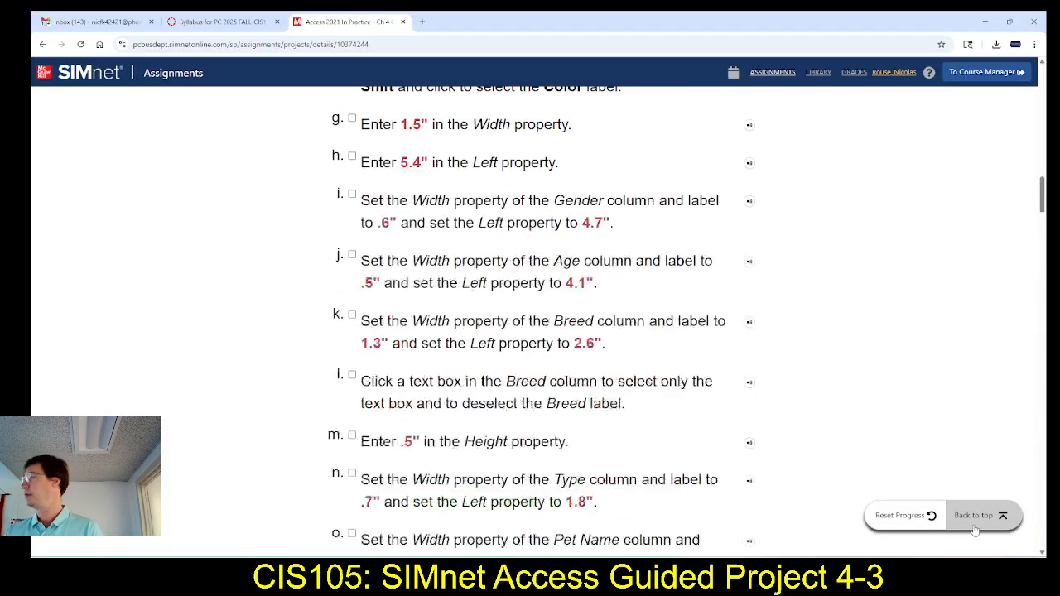
pyautogui.click(671, 232)
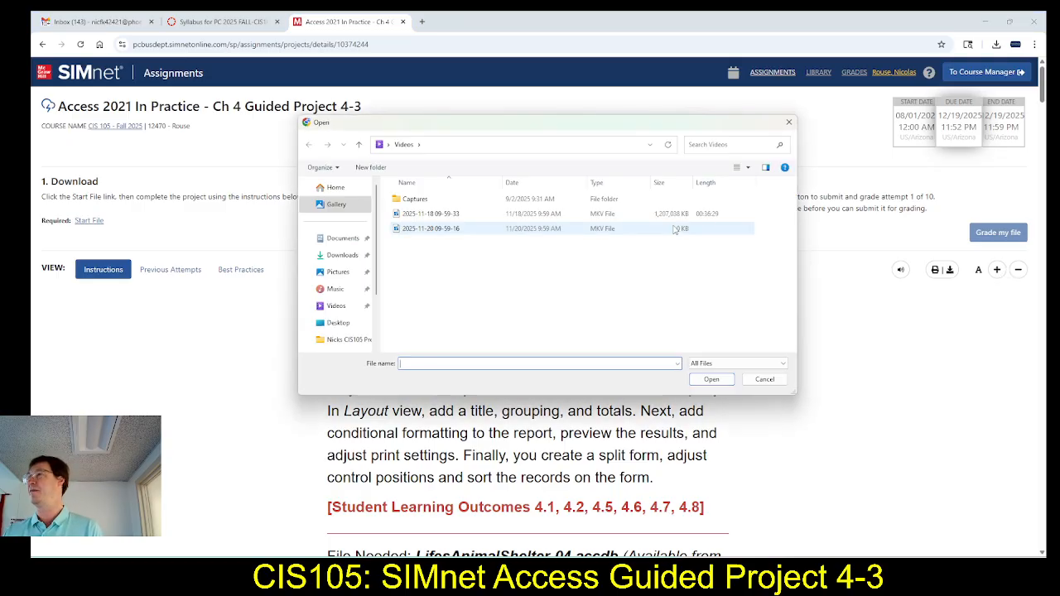
pyautogui.click(341, 255)
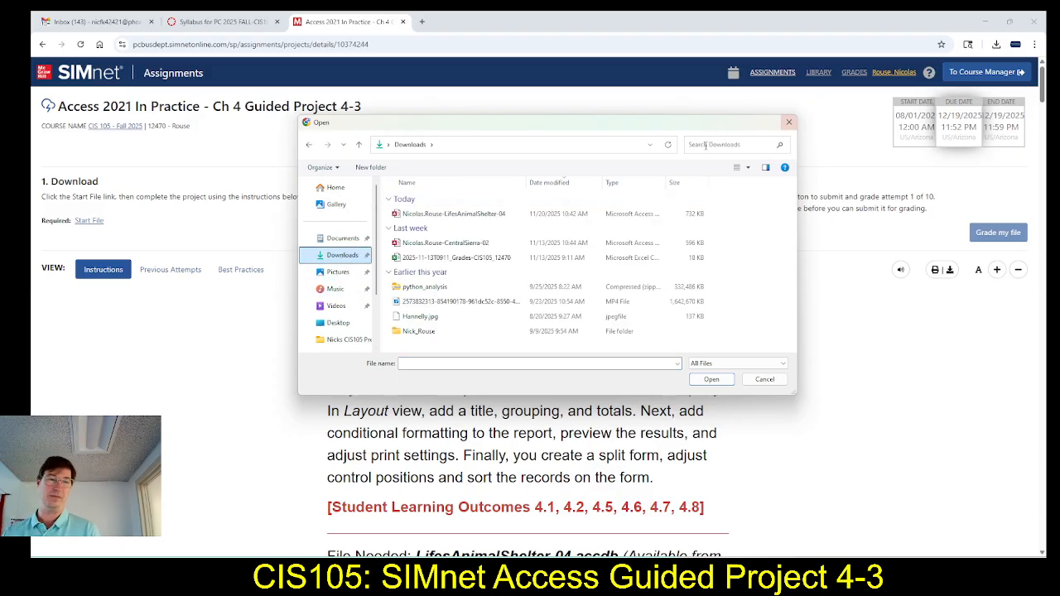
pyautogui.click(479, 216)
pyautogui.doubleClick(479, 216)
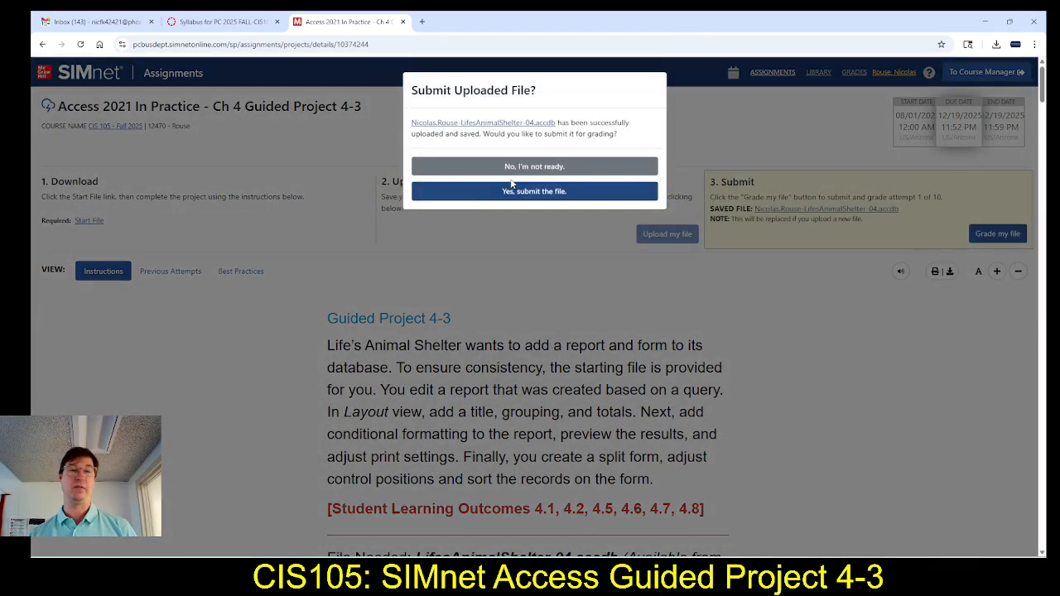
pyautogui.click(506, 199)
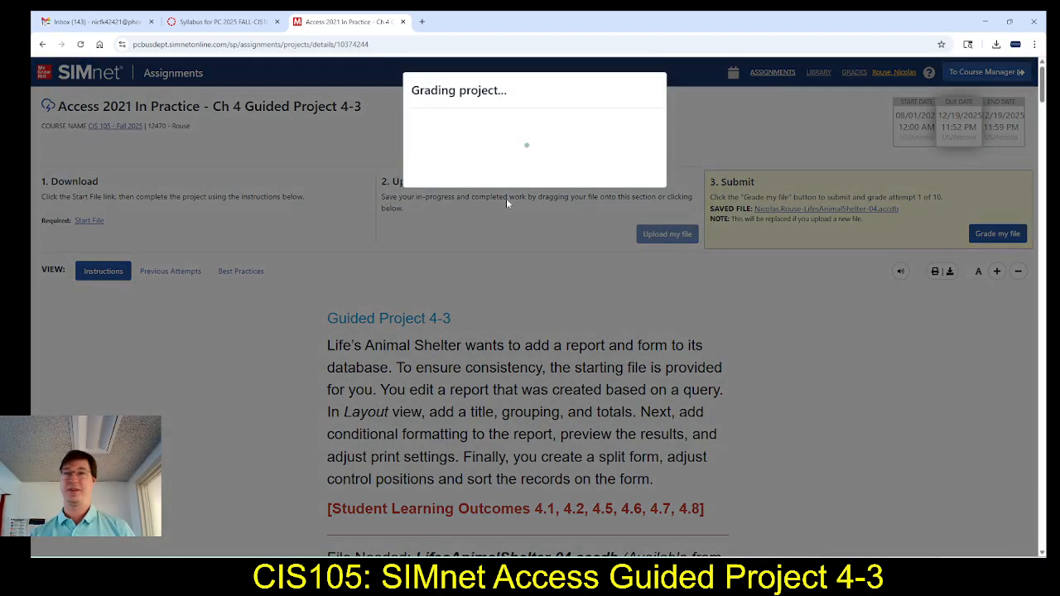